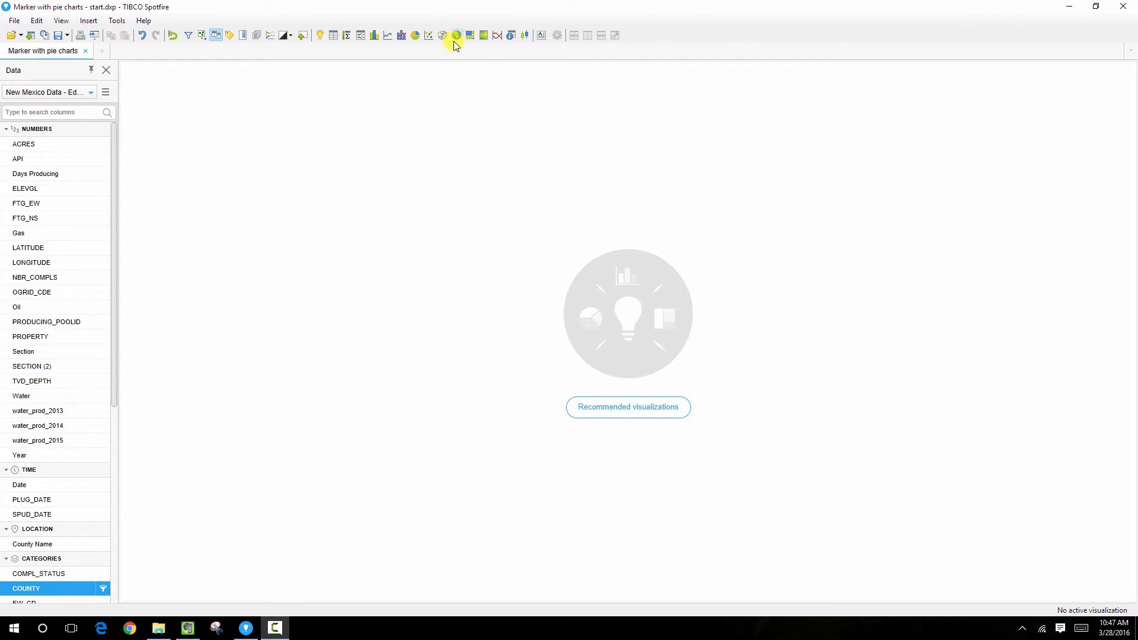
- Add a map chart of the New Mexico well data and zoom out to show the surrounding region
click(456, 36)
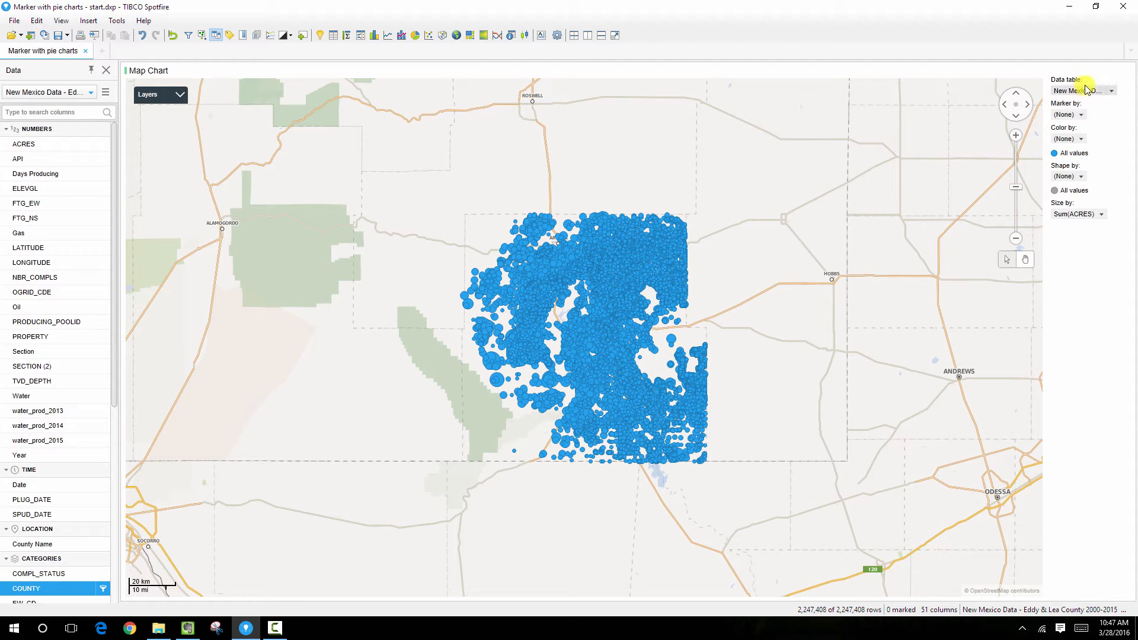
click(1017, 238)
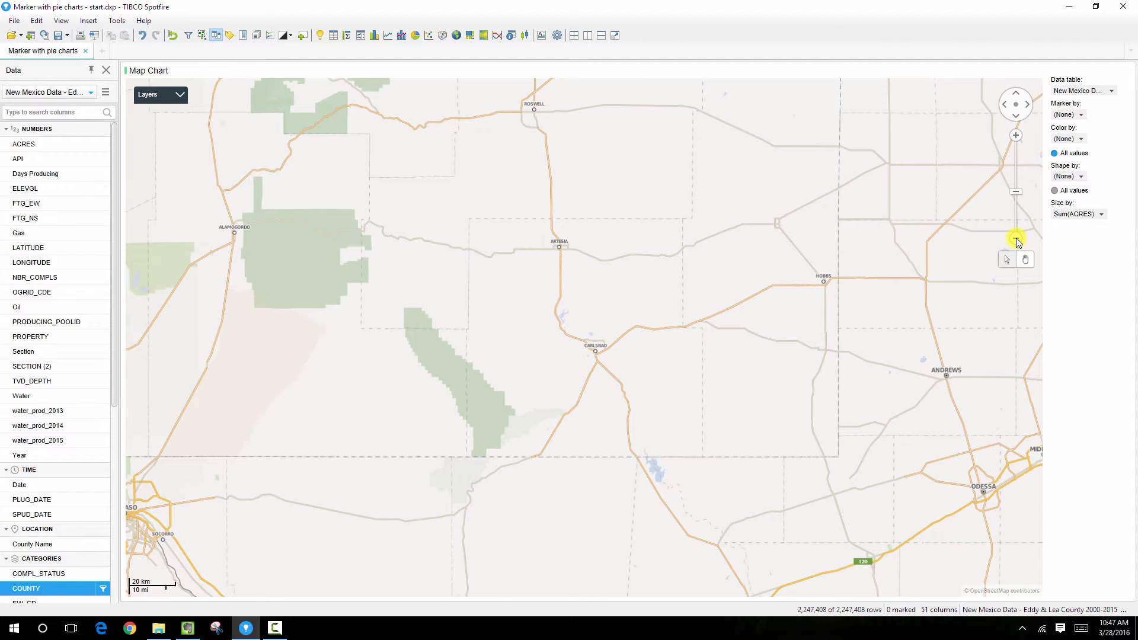
click(1016, 239)
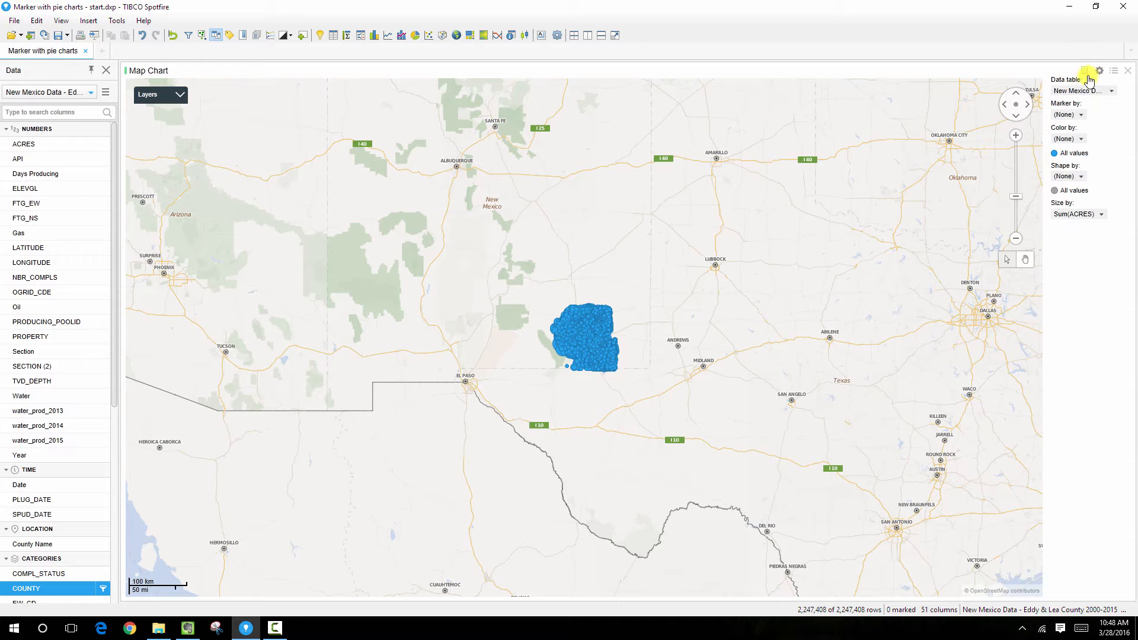
- Examine which columns position the markers in the New Mexico Data marker layer's settings
click(1086, 72)
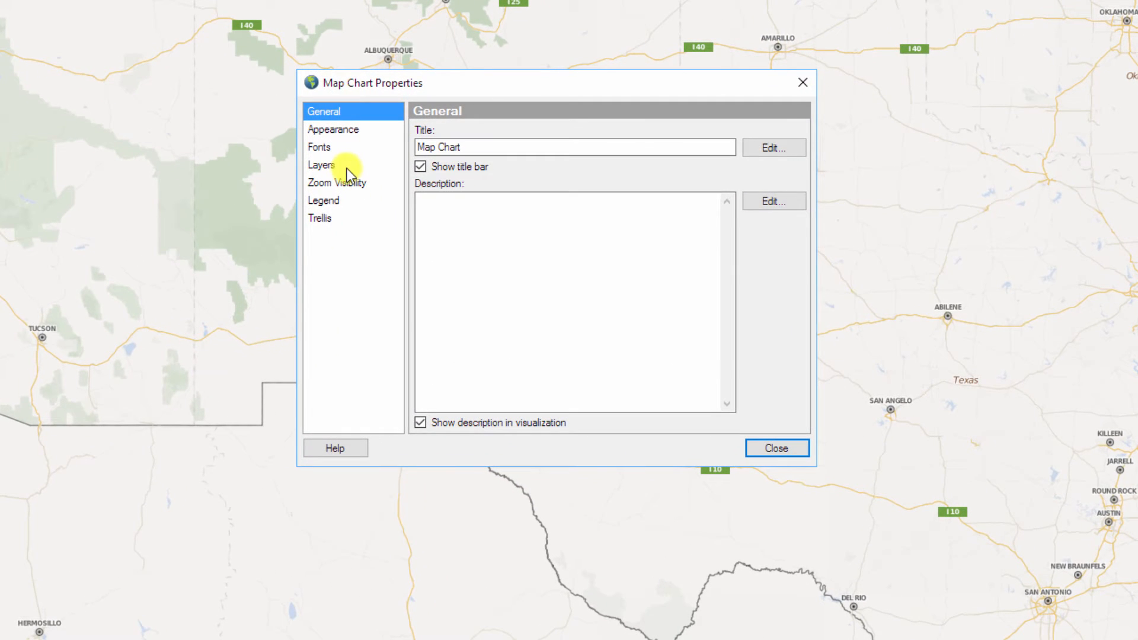
click(347, 168)
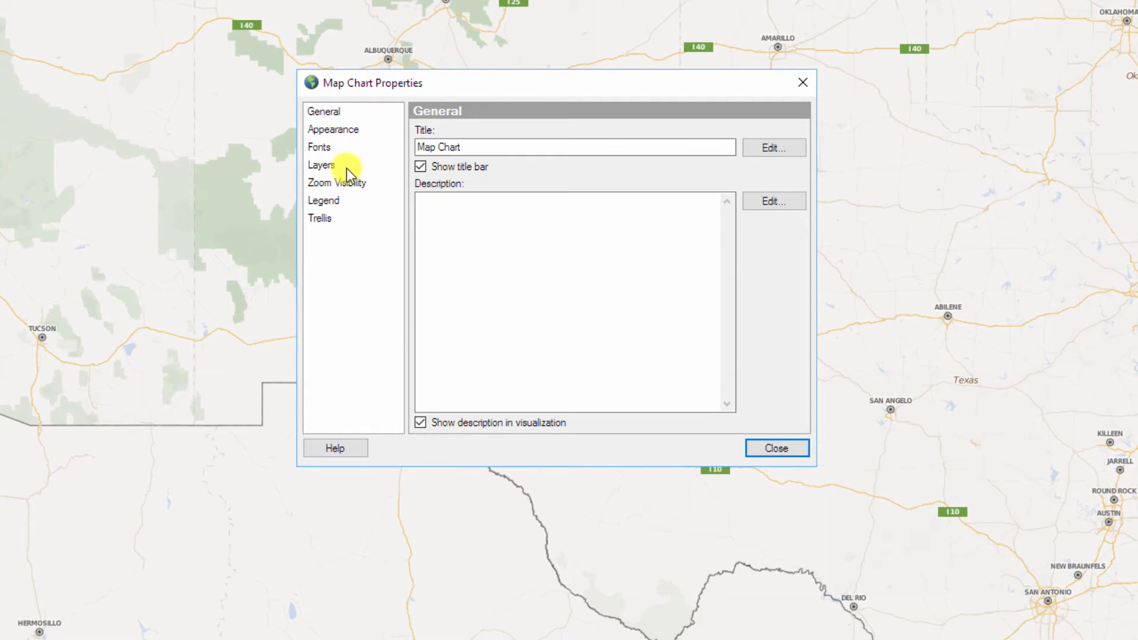
click(520, 171)
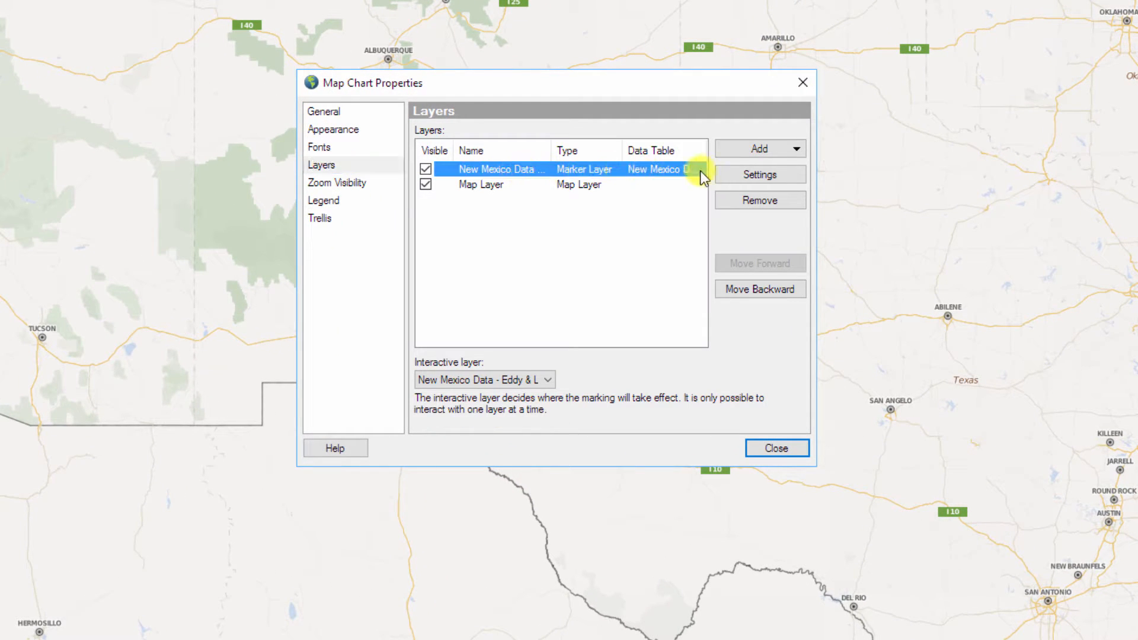
click(735, 173)
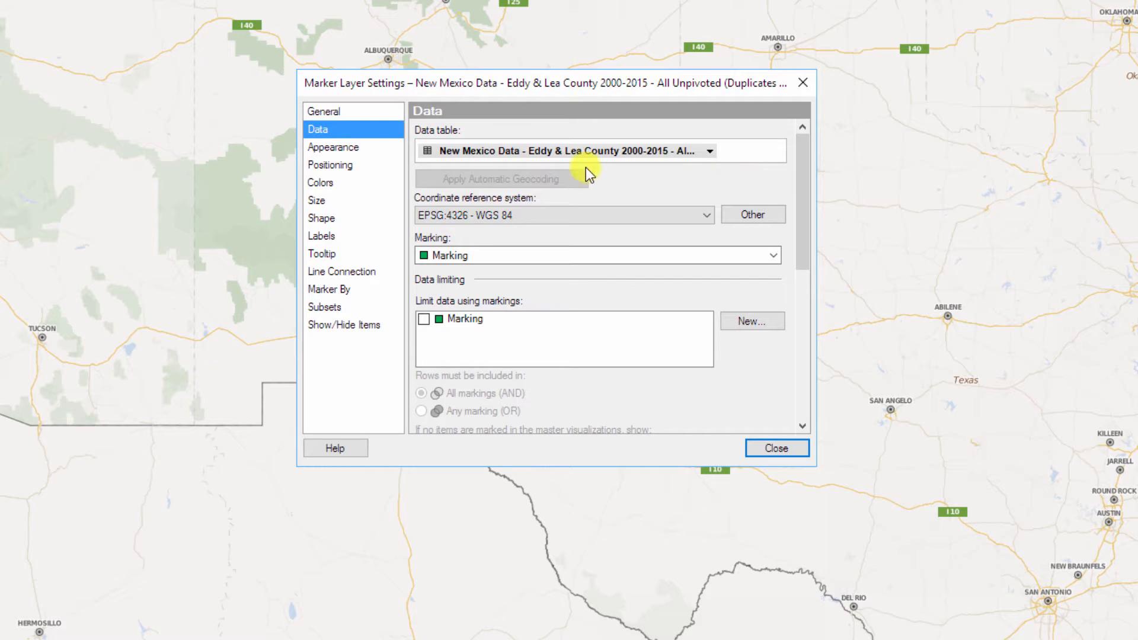
click(364, 167)
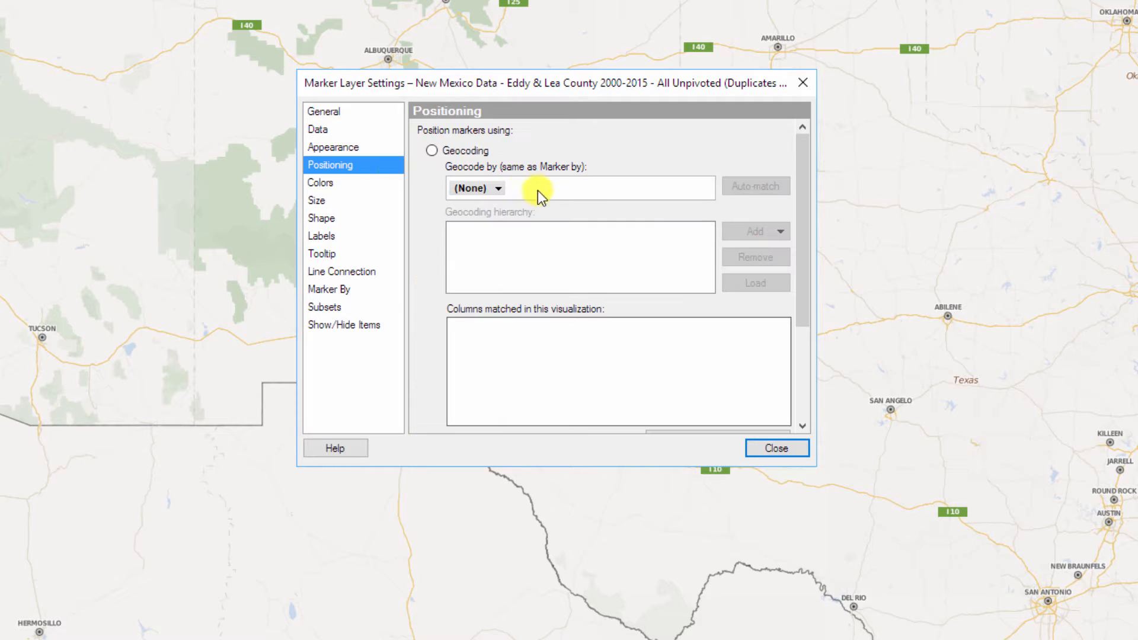
drag(798, 212, 787, 324)
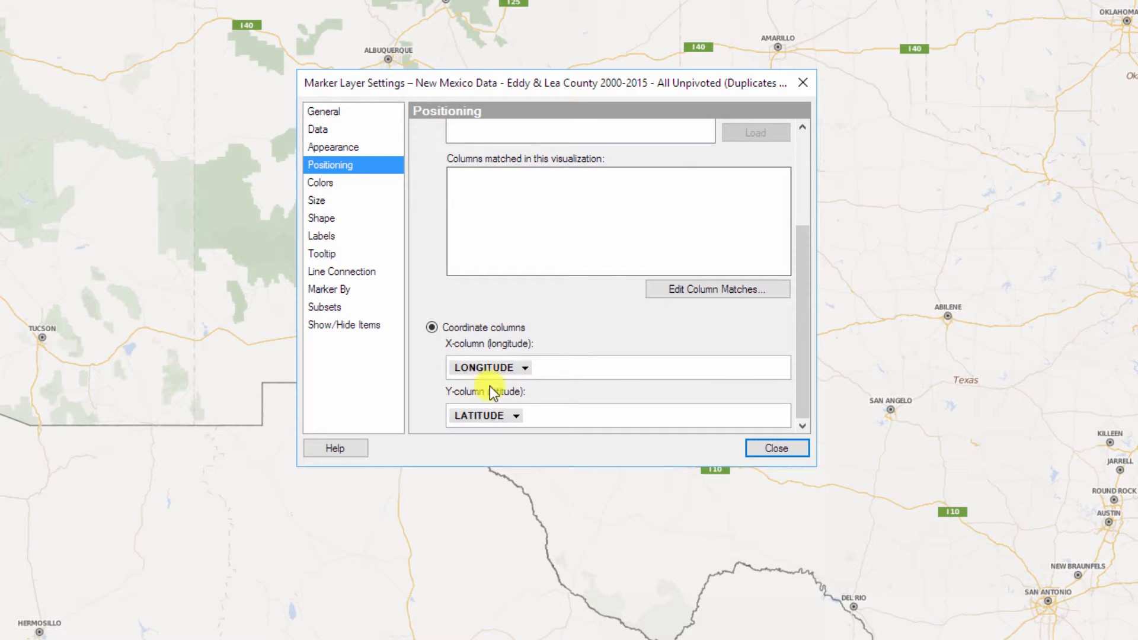
click(526, 368)
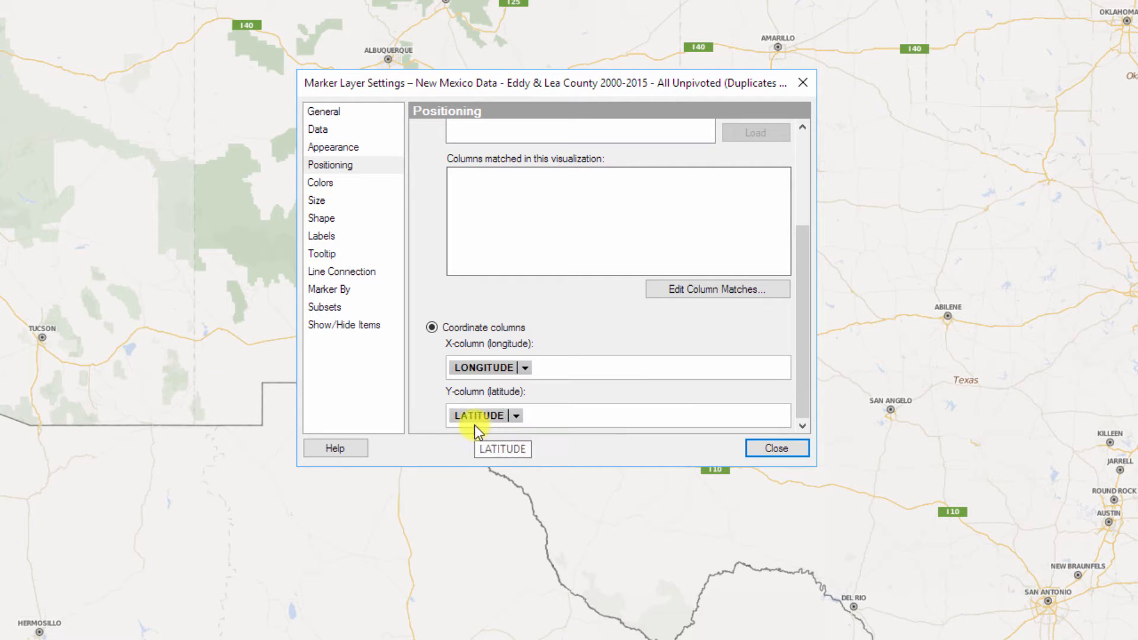
click(753, 455)
click(753, 454)
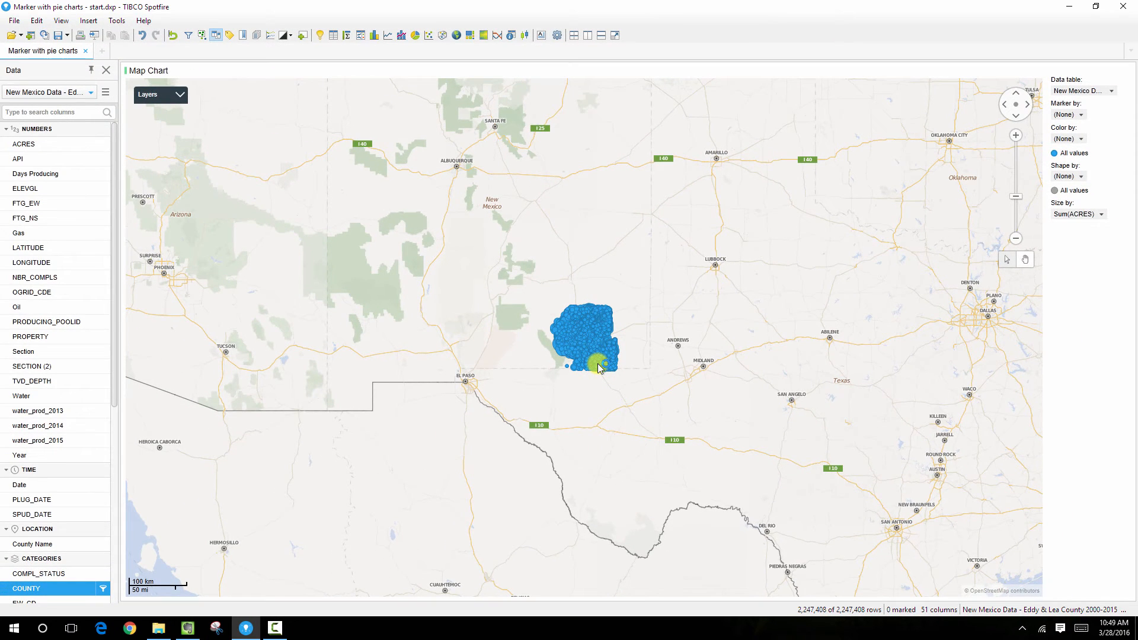
- In the New Mexico Data marker layer's settings, set Size by to (None) and reduce the marker size slightly
scroll(597, 364, up, 1)
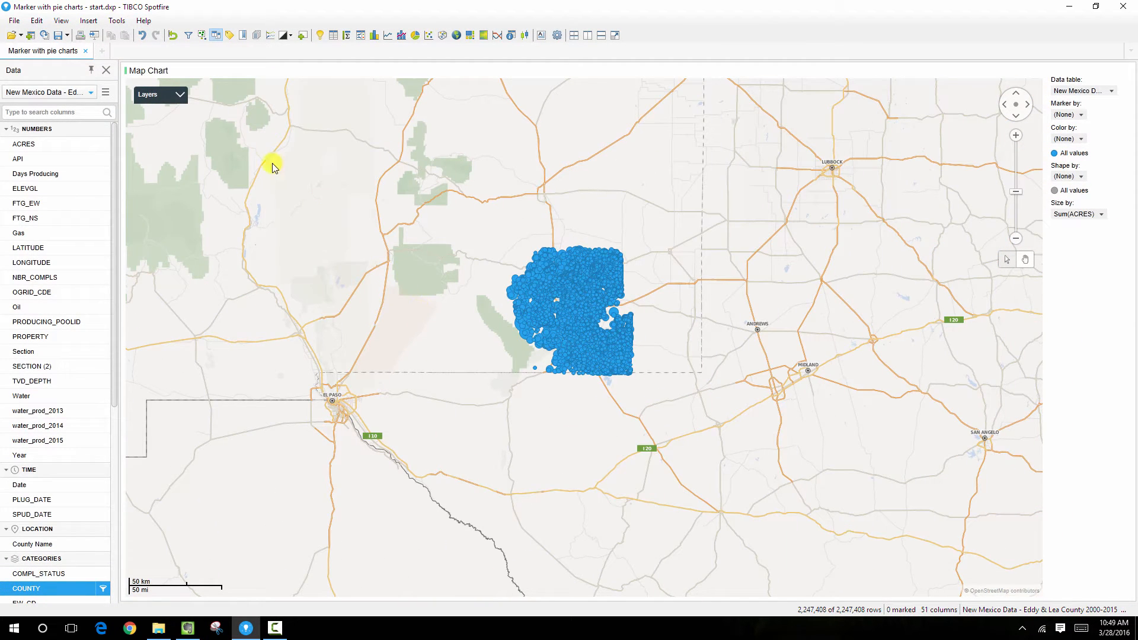
click(178, 94)
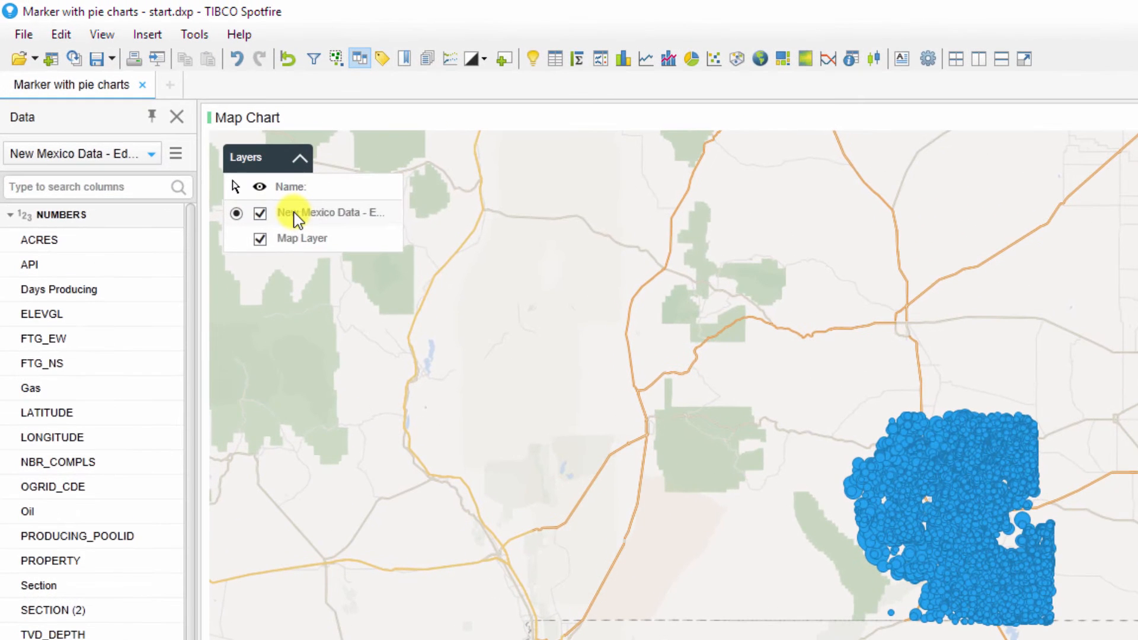
right_click(177, 128)
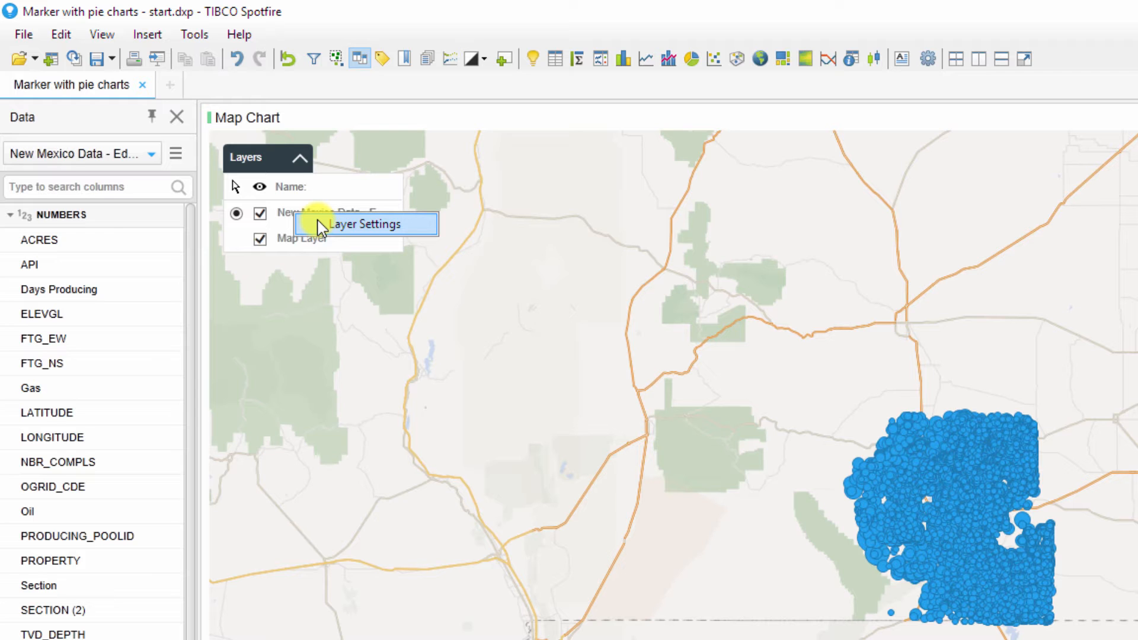
click(356, 224)
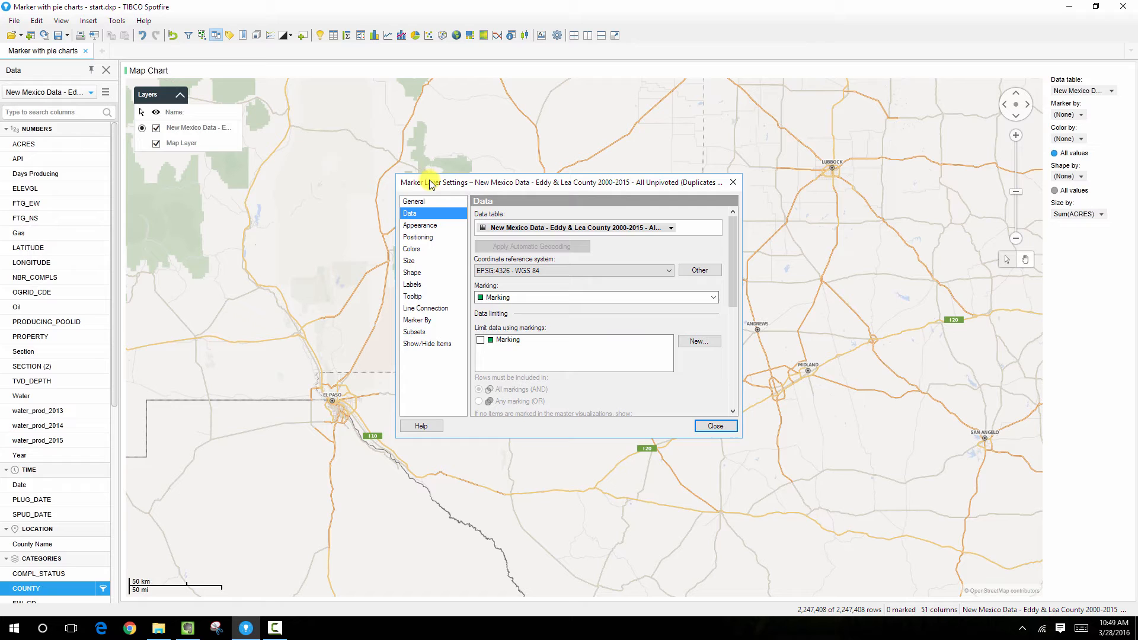
drag(431, 184, 720, 195)
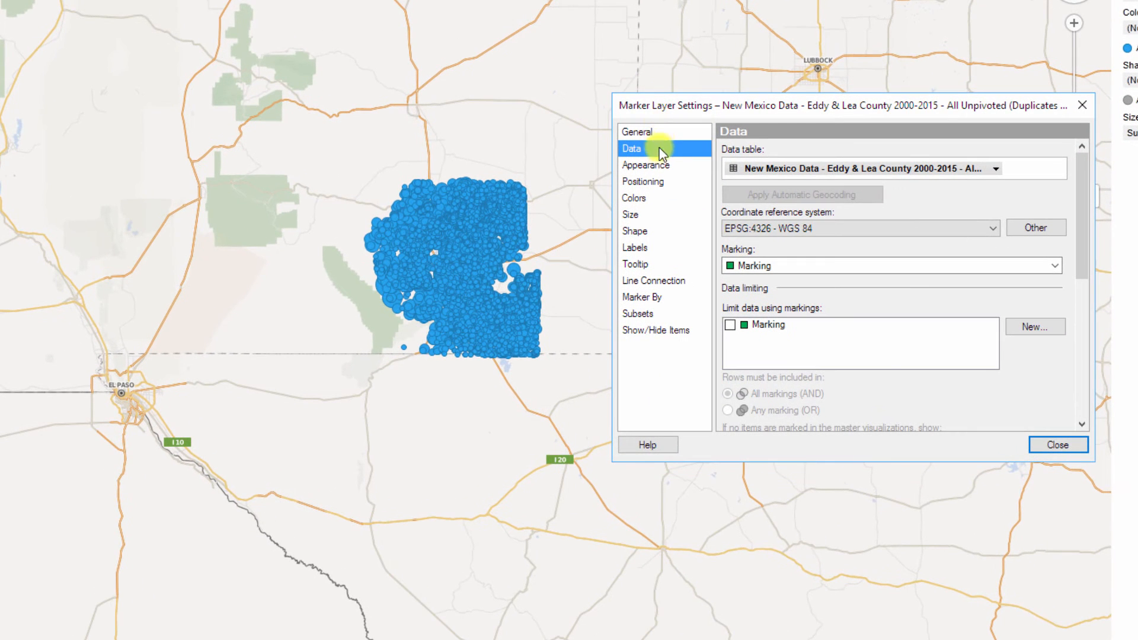
click(649, 217)
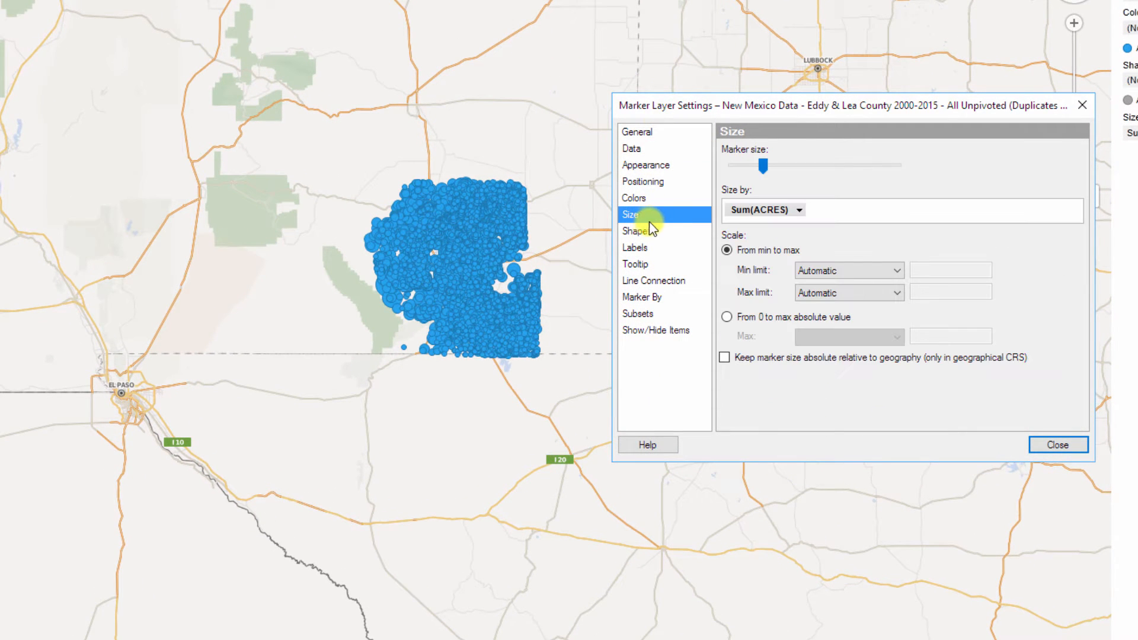
click(805, 210)
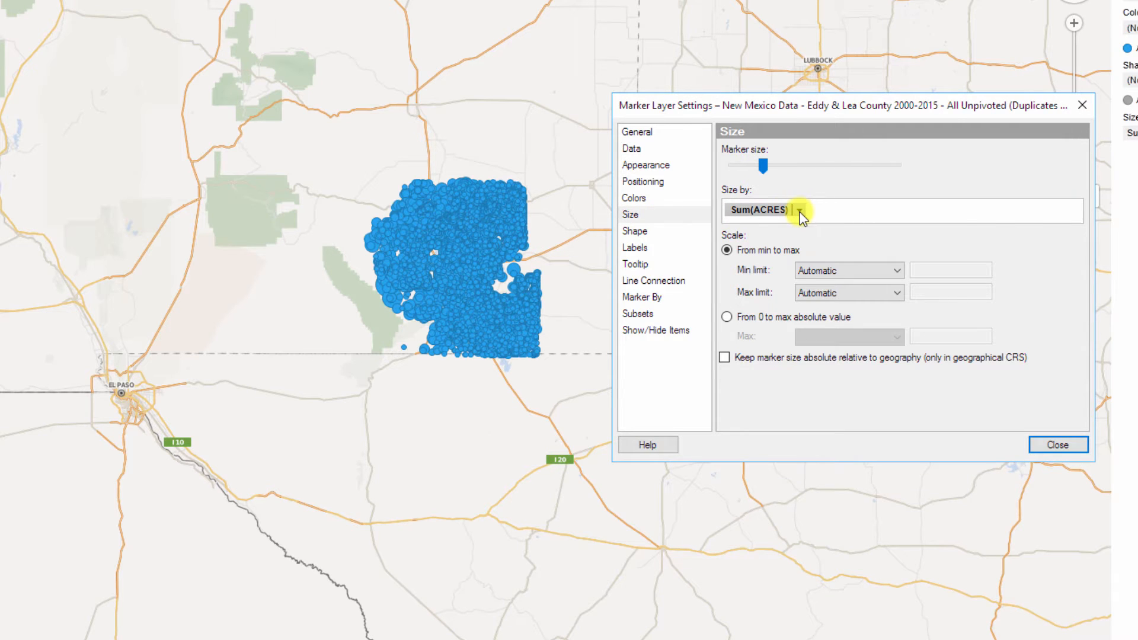
click(799, 211)
click(855, 552)
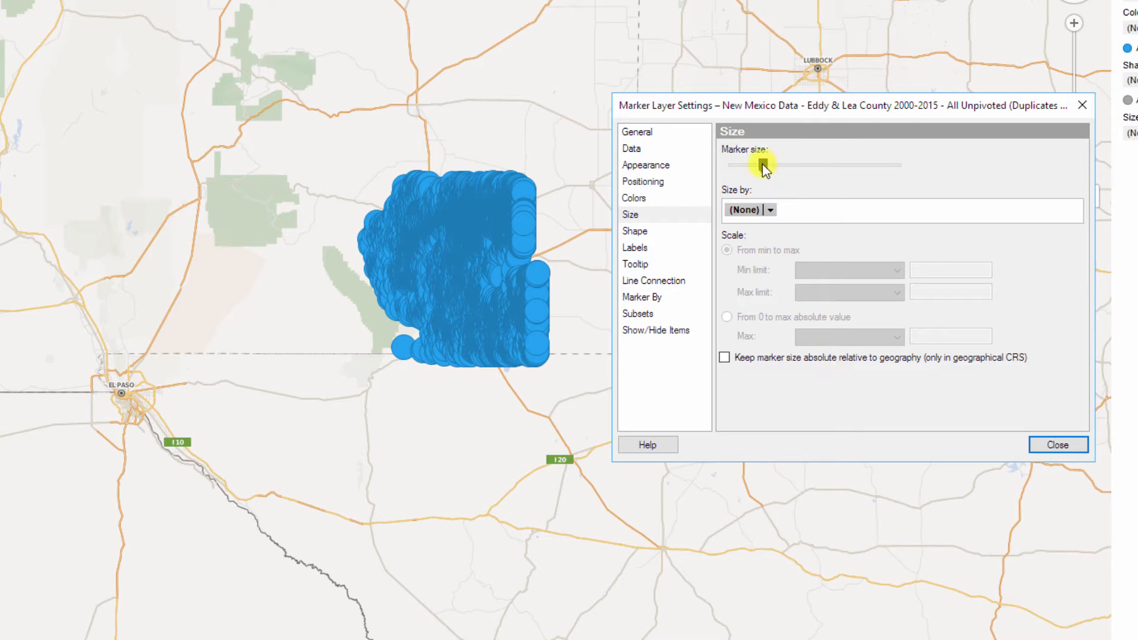
drag(764, 167, 752, 169)
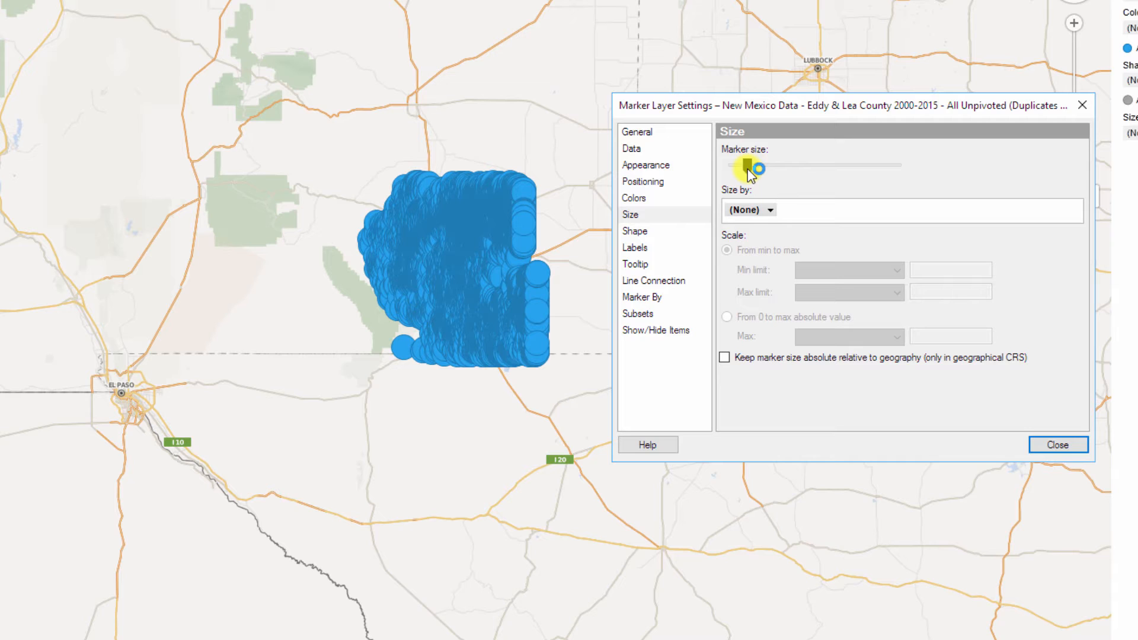
- Change the marker shape to pies and size the sectors by Sum(Oil)
click(679, 231)
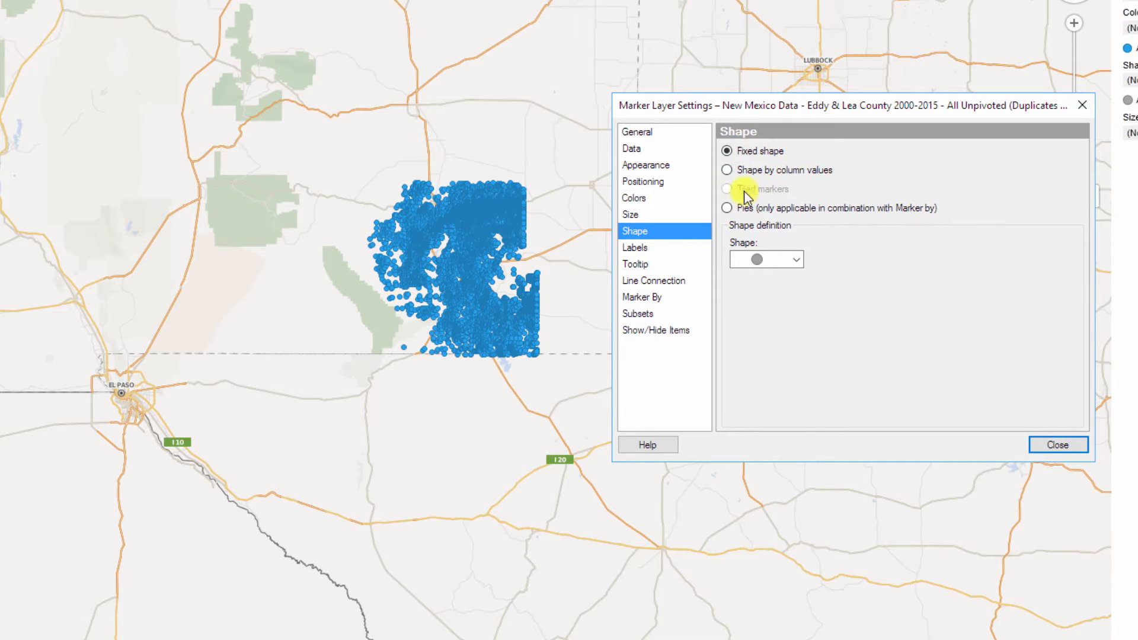
click(777, 261)
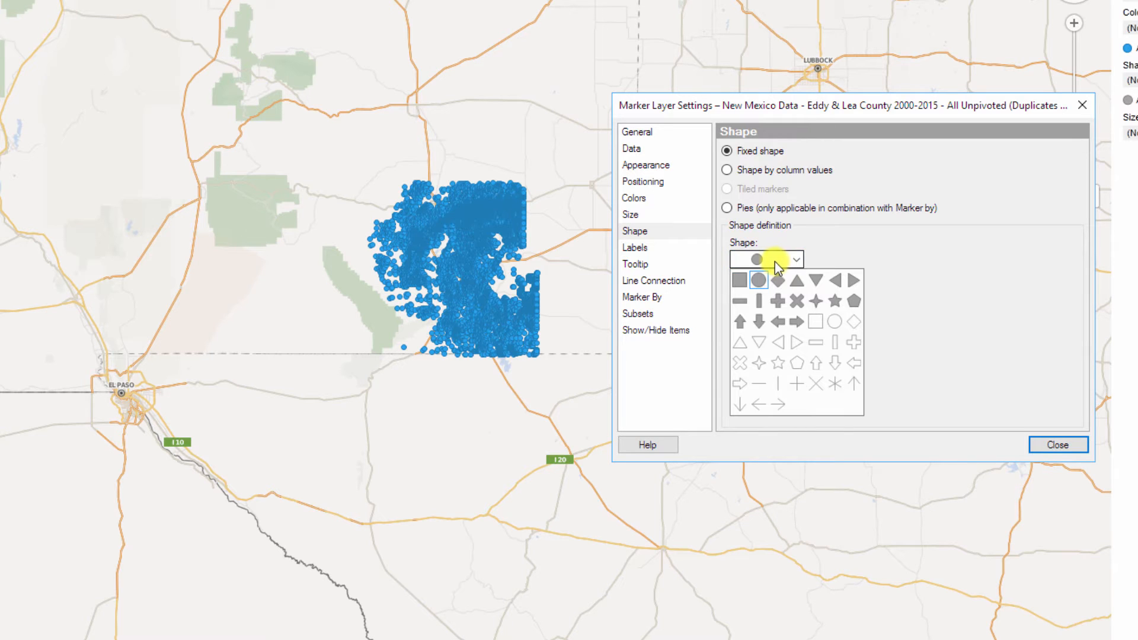
click(731, 225)
click(726, 208)
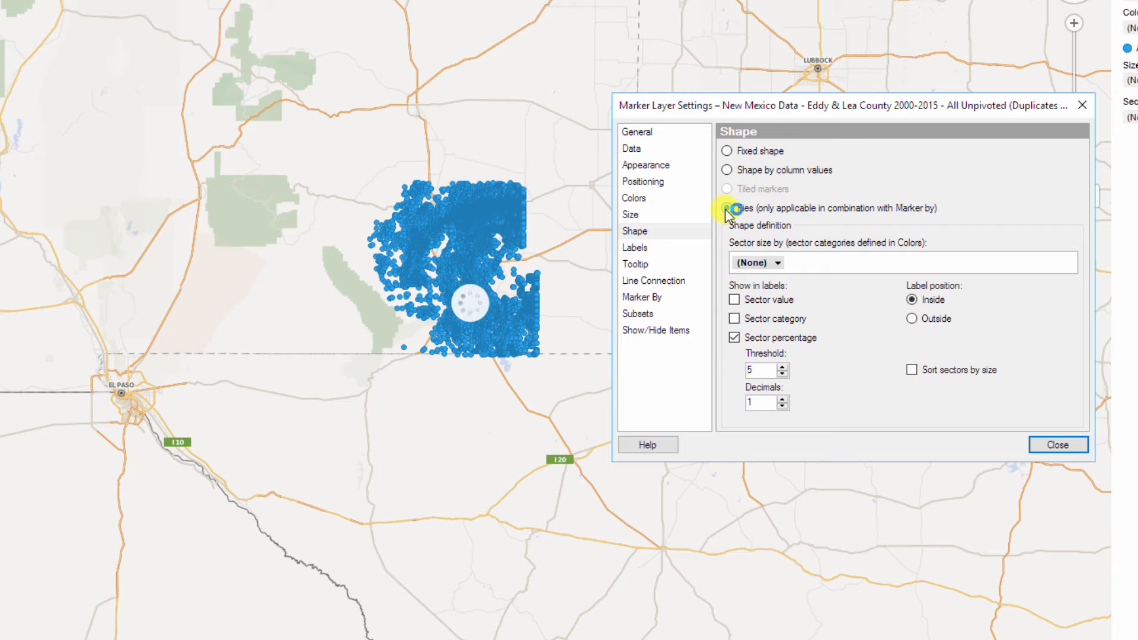
click(780, 263)
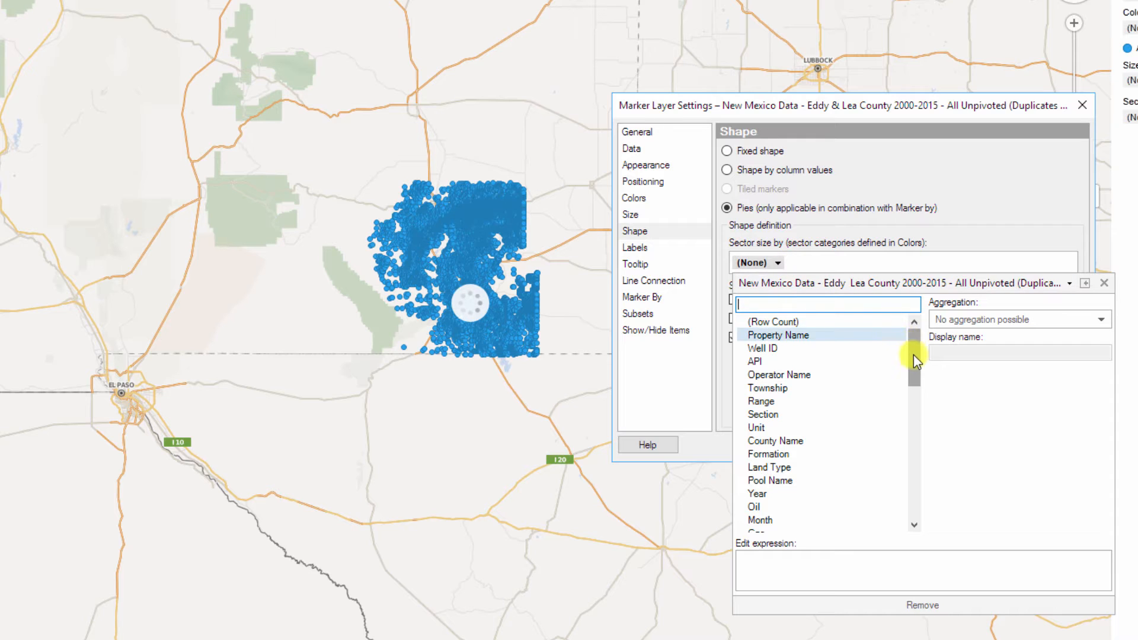
drag(913, 355, 913, 365)
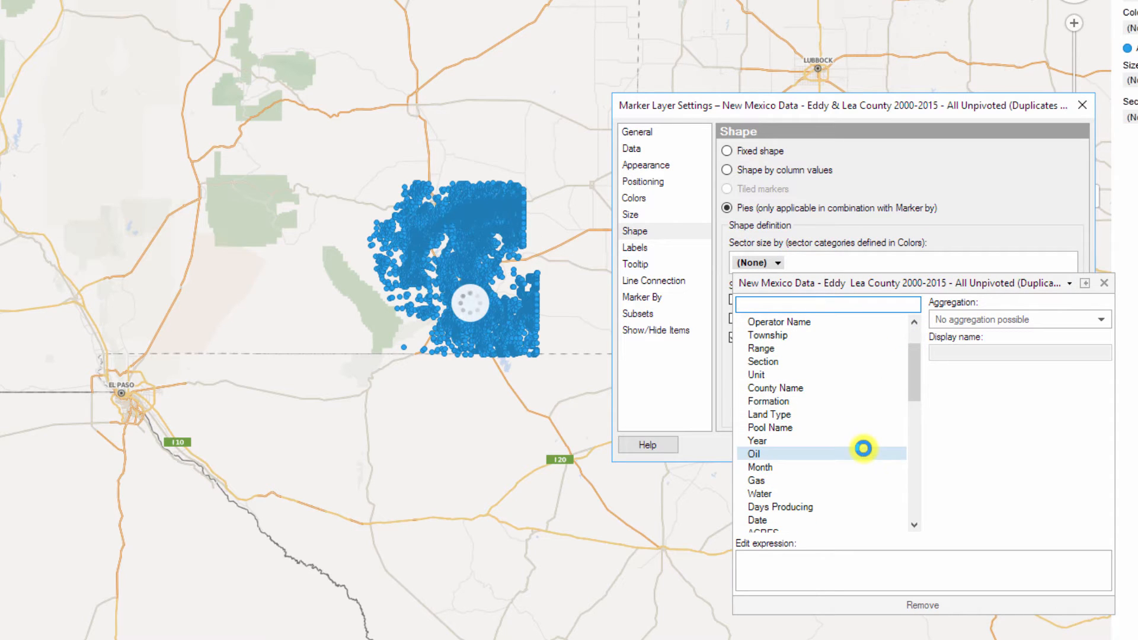
click(865, 454)
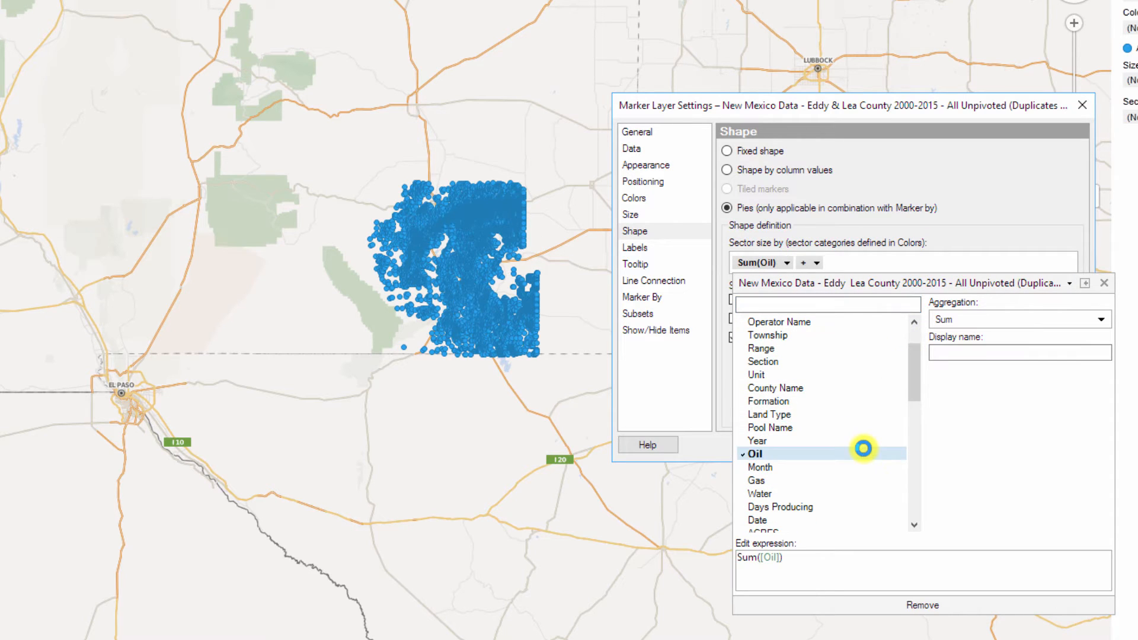
- Add Sum(Gas) and Sum(Water) to the columns that determine the pie sector size
click(818, 263)
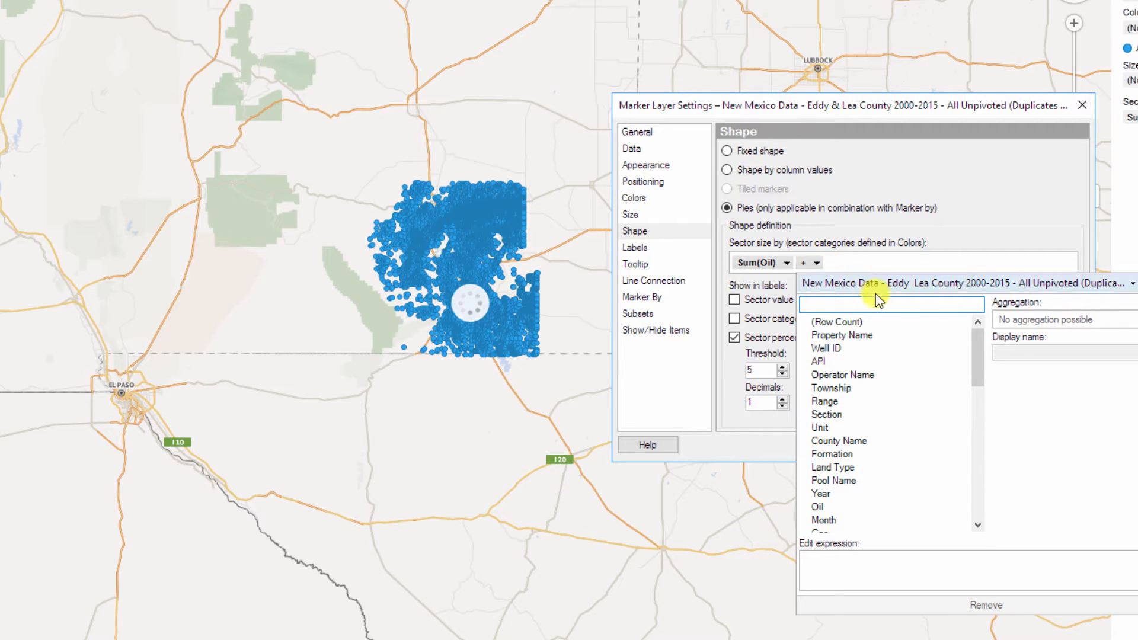
scroll(964, 344, down, 2)
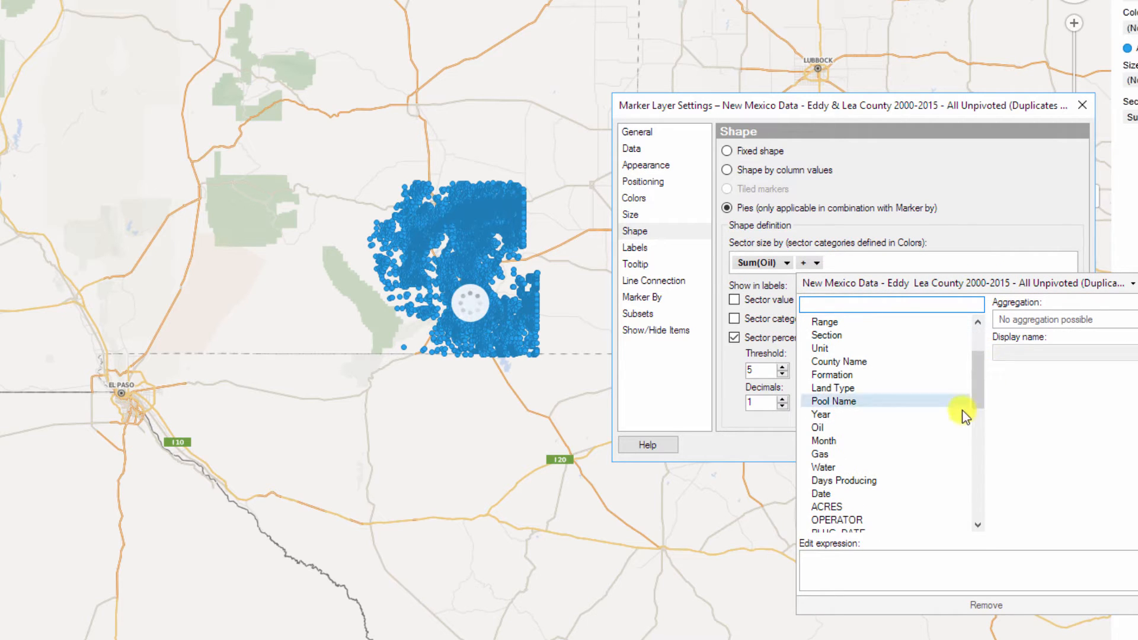
click(941, 453)
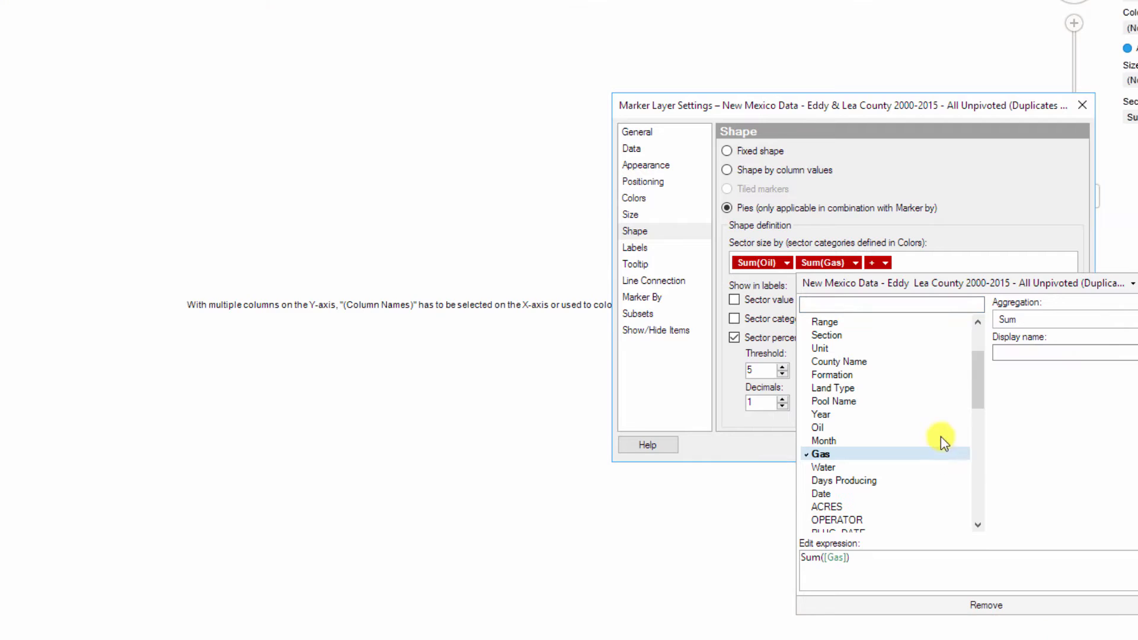
click(885, 264)
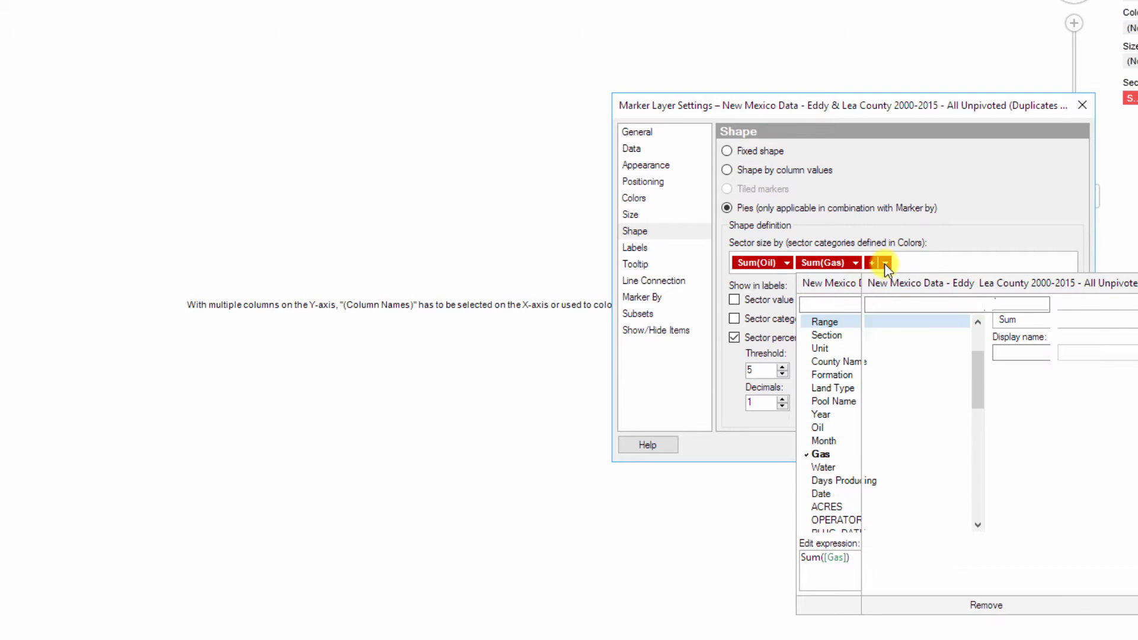
drag(1044, 372, 1046, 420)
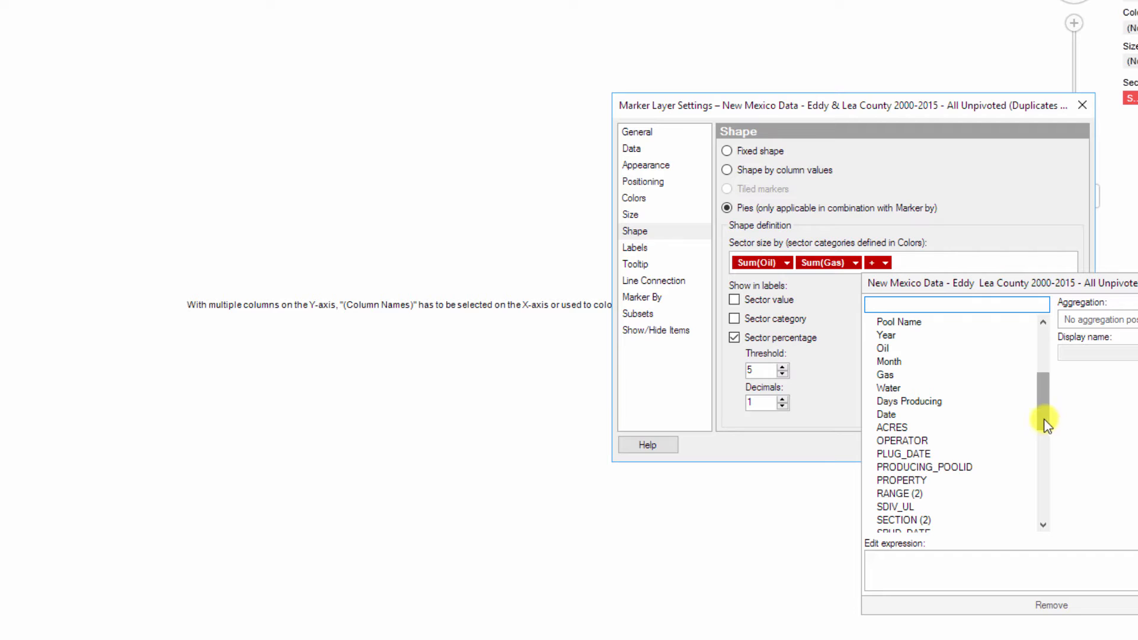
click(982, 391)
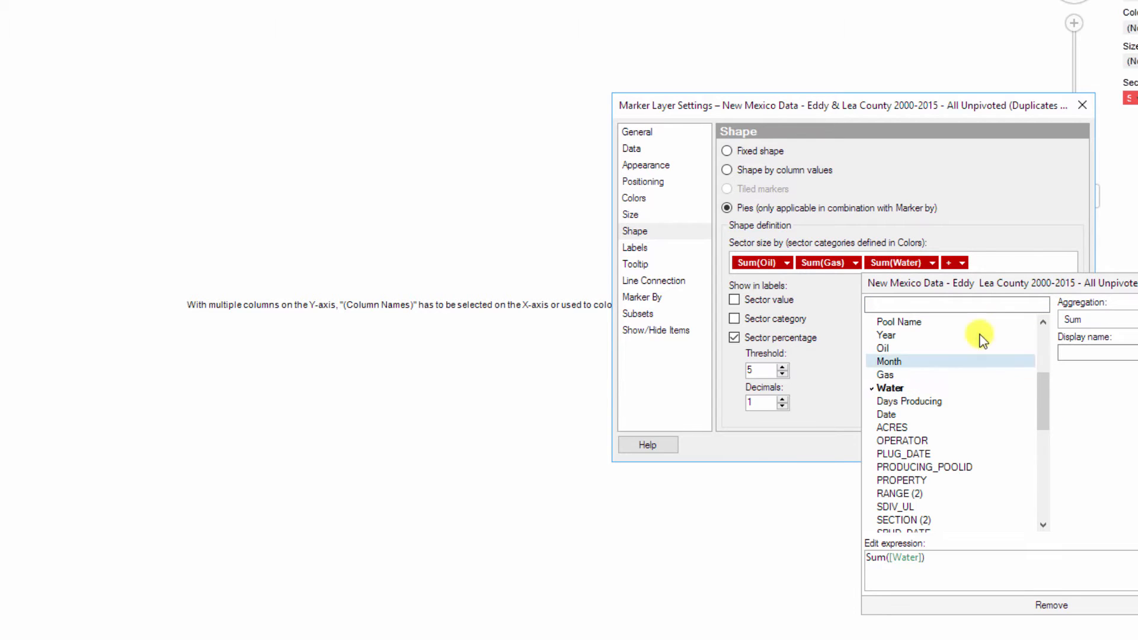
click(974, 226)
- Color the New Mexico Data markers by (Column Names) so each pie sector gets its own color
drag(965, 109, 898, 1)
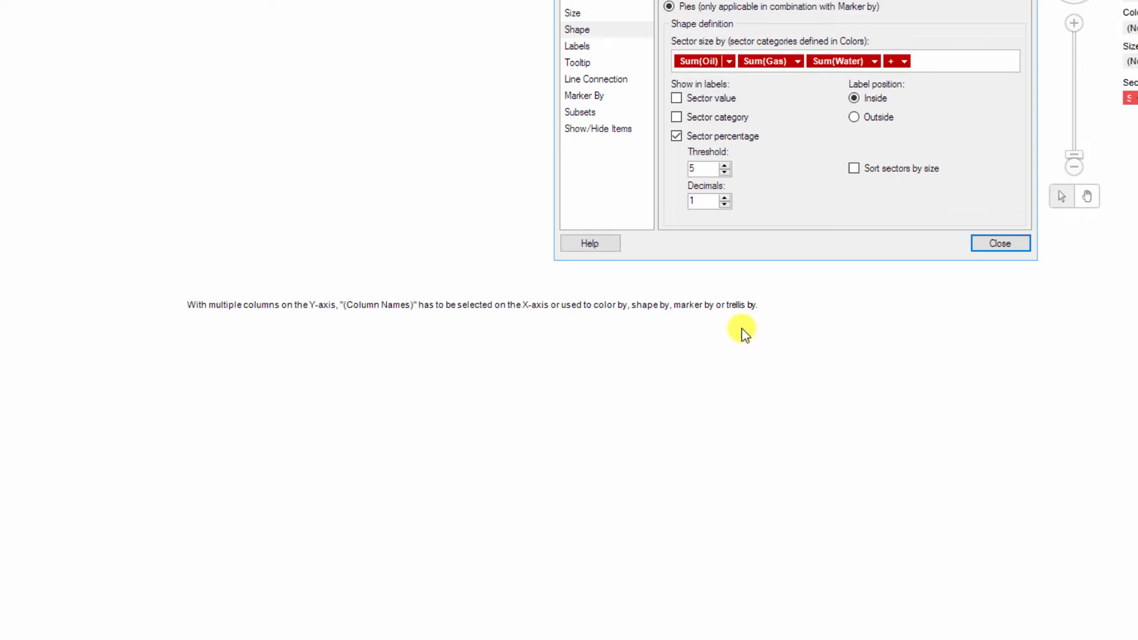
click(578, 4)
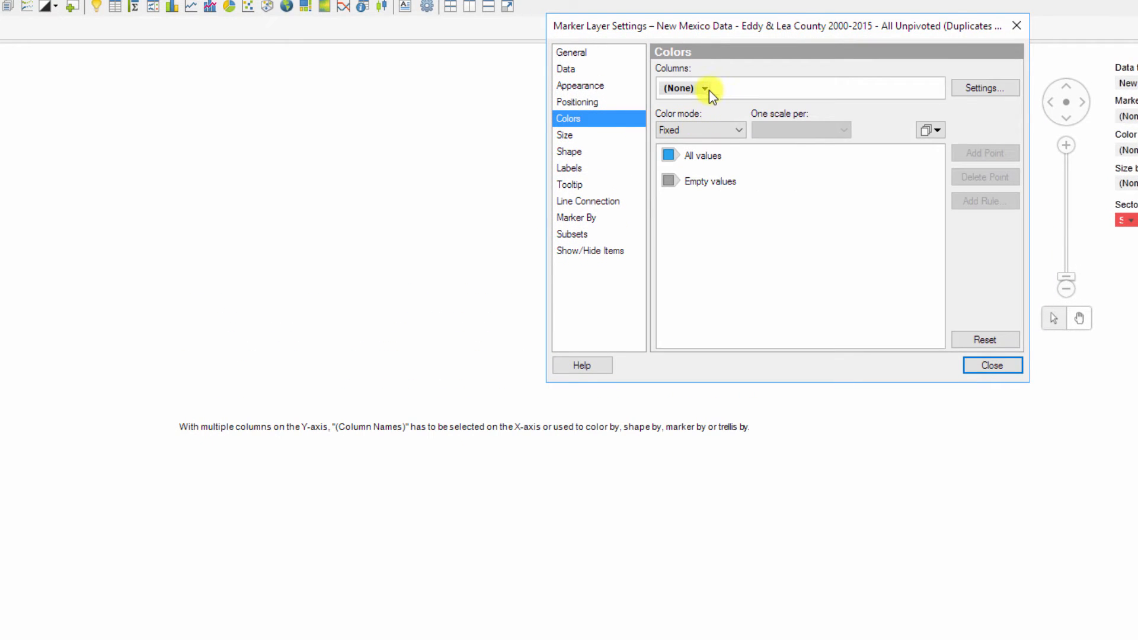
click(709, 90)
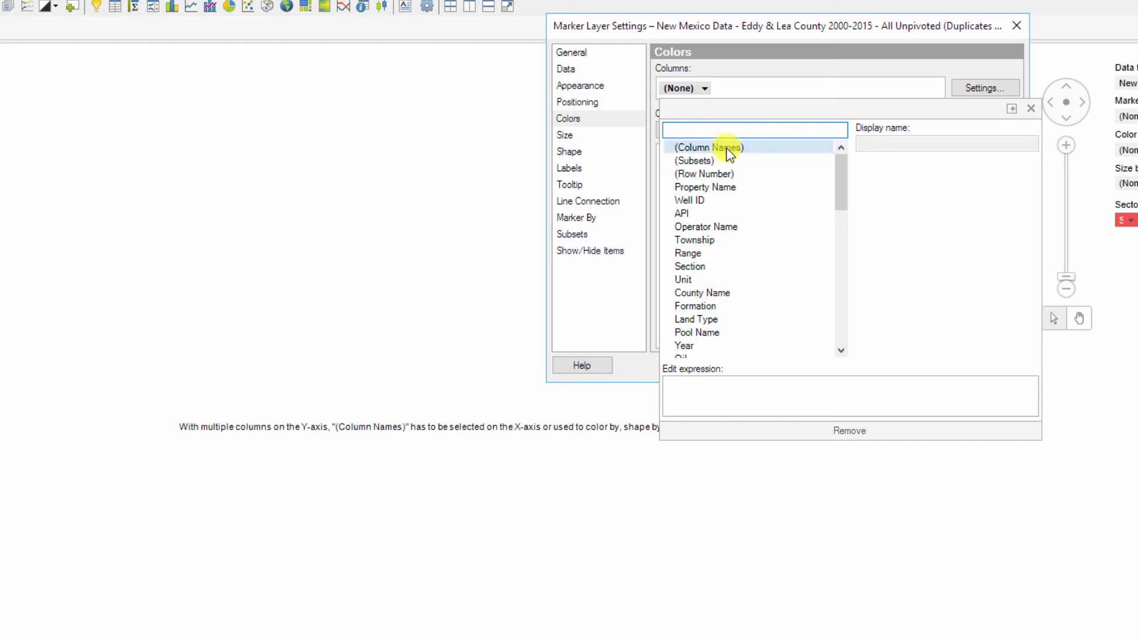
click(726, 148)
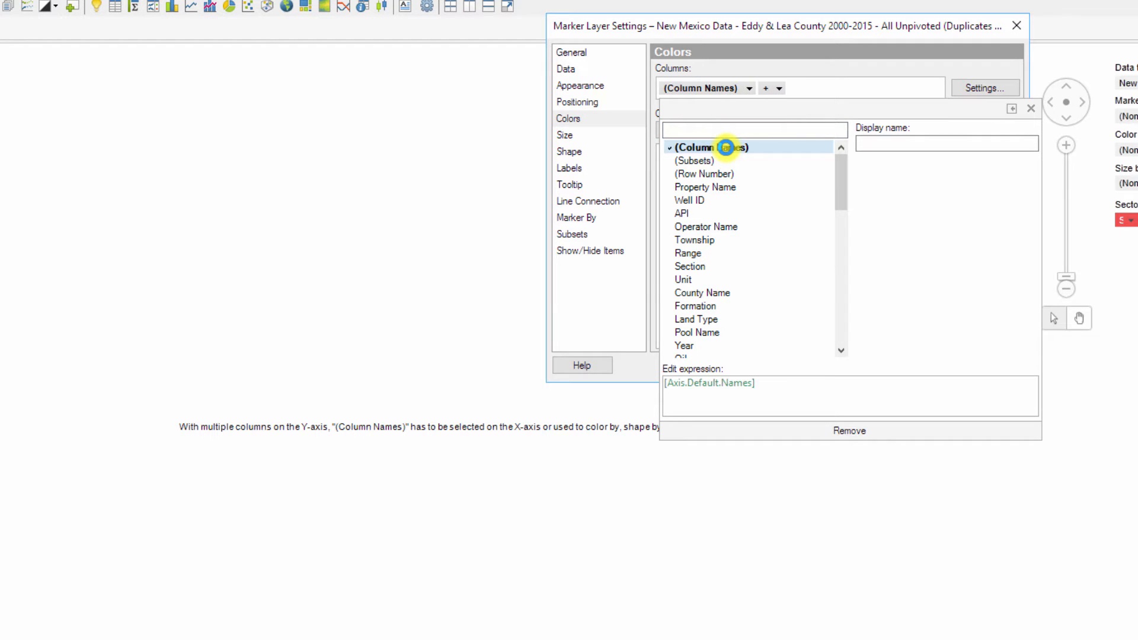
click(788, 61)
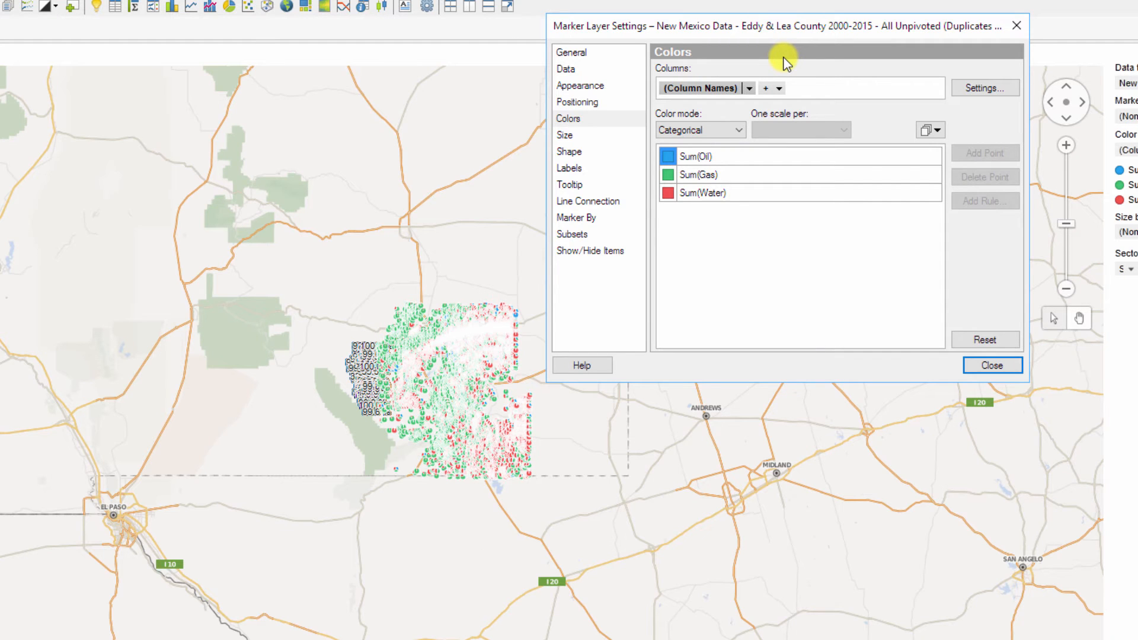
- Set the pie sector colors to green for Sum(Oil), red for Sum(Gas) and blue for Sum(Water)
click(669, 157)
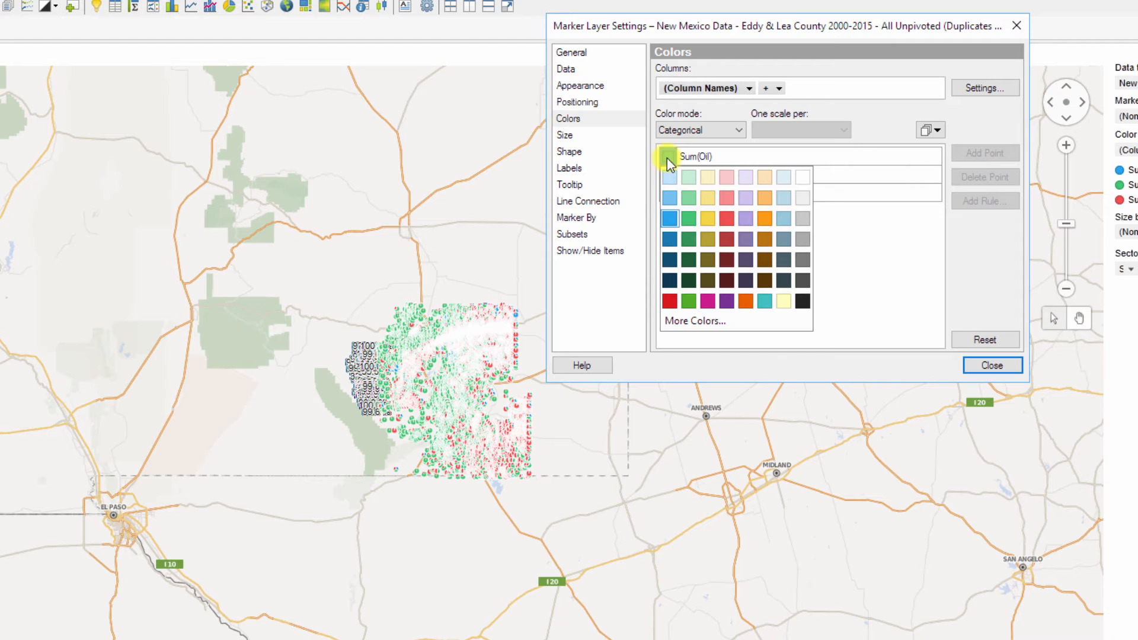
click(687, 221)
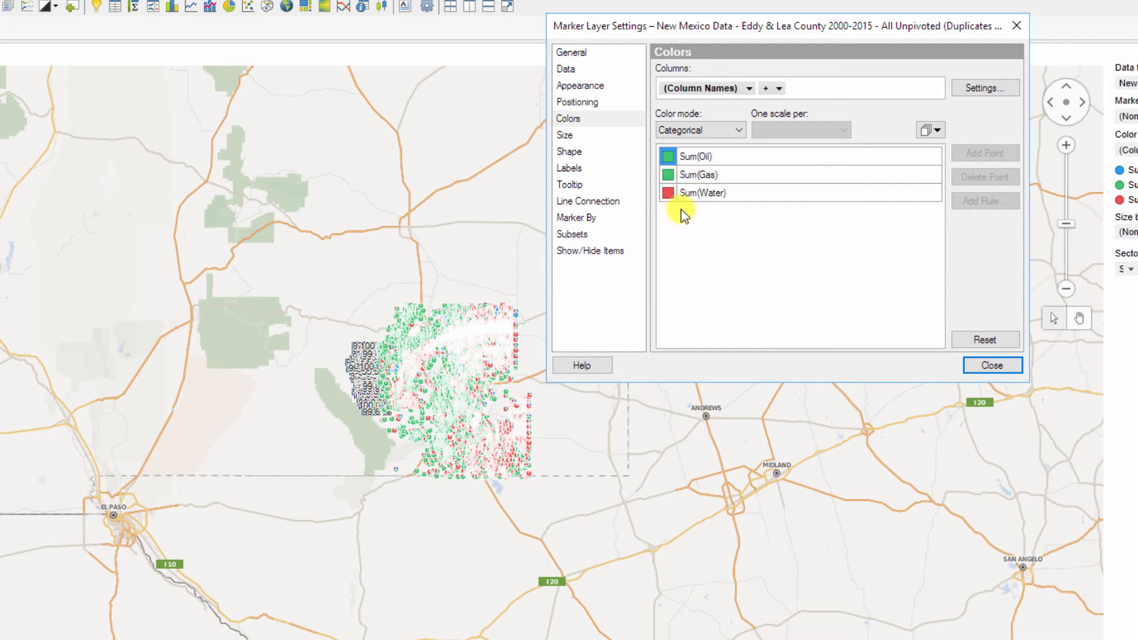
click(668, 174)
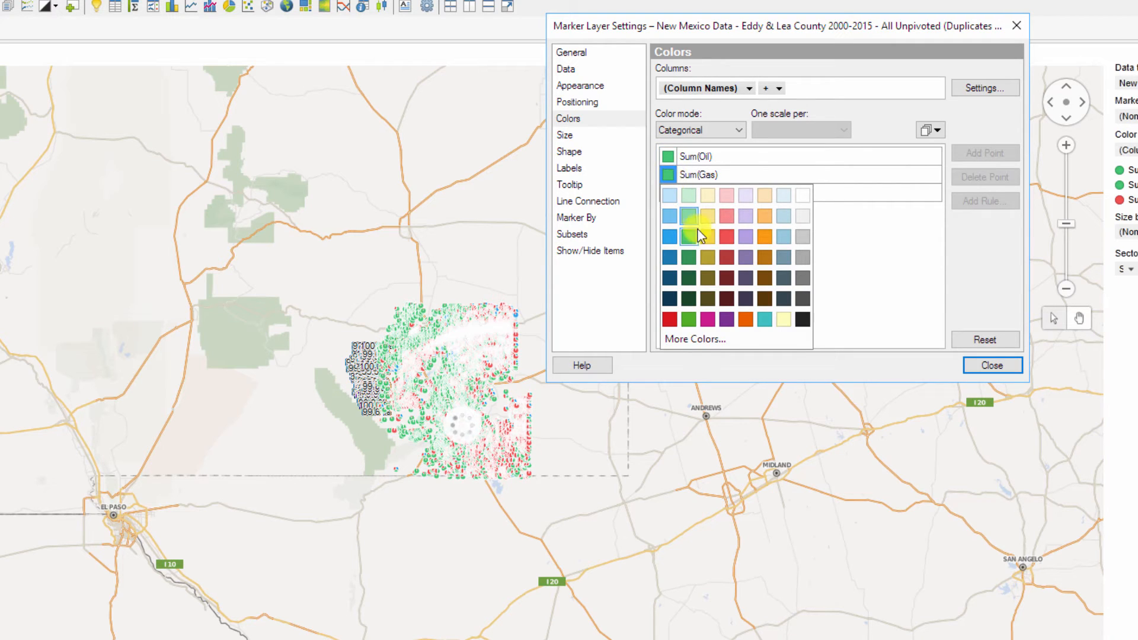
click(726, 237)
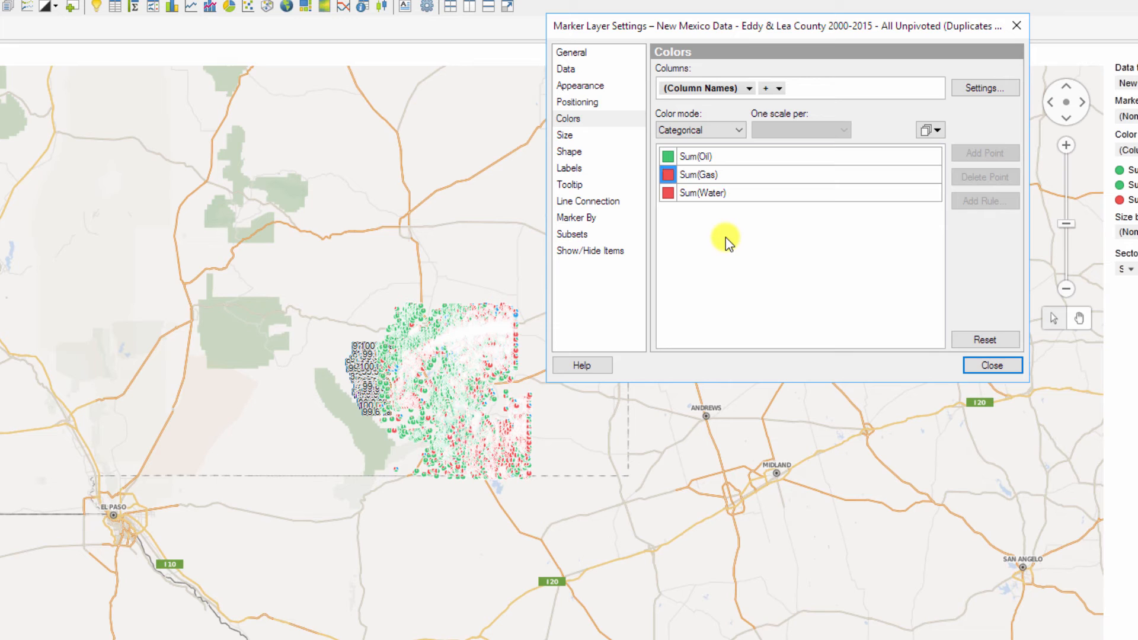
click(669, 193)
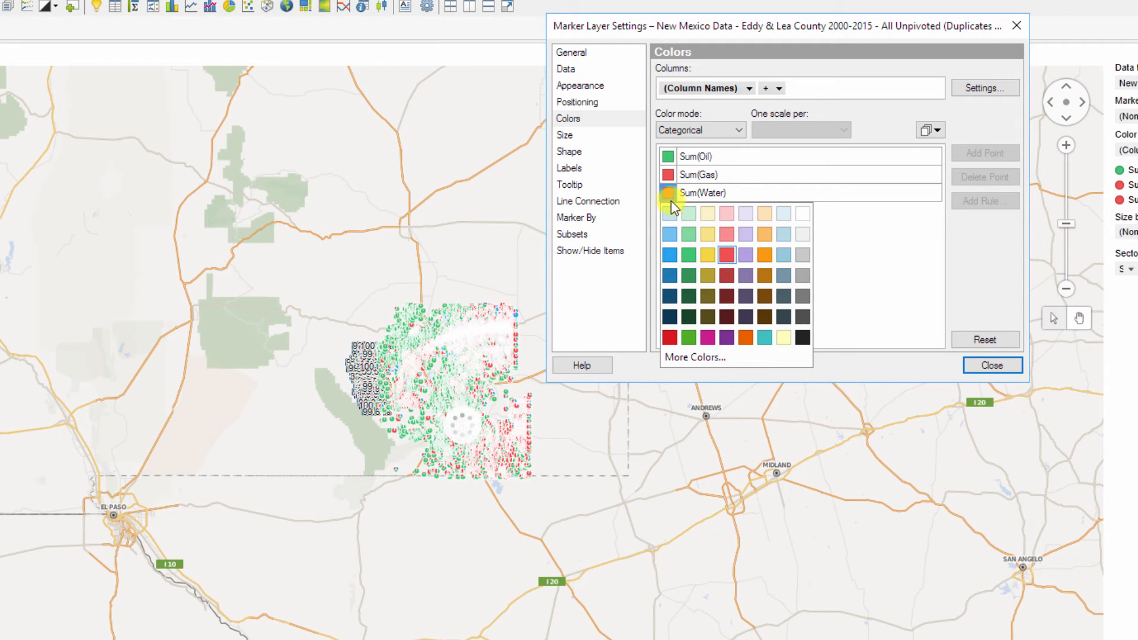
click(669, 252)
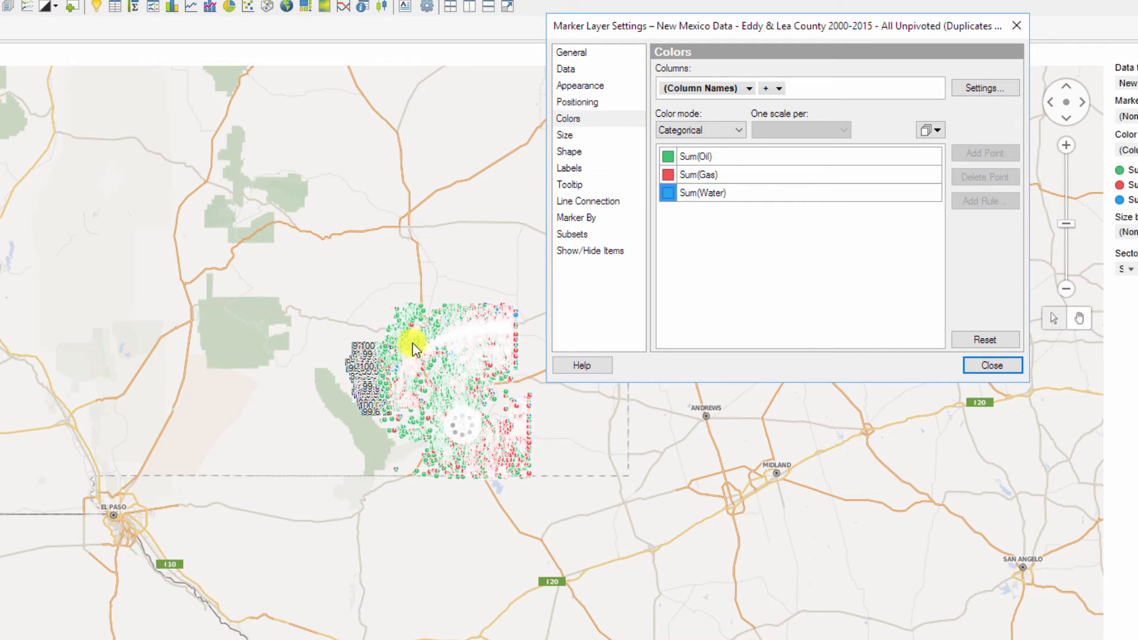
- Limit the marker labels to marked rows only and close the layer settings
click(571, 168)
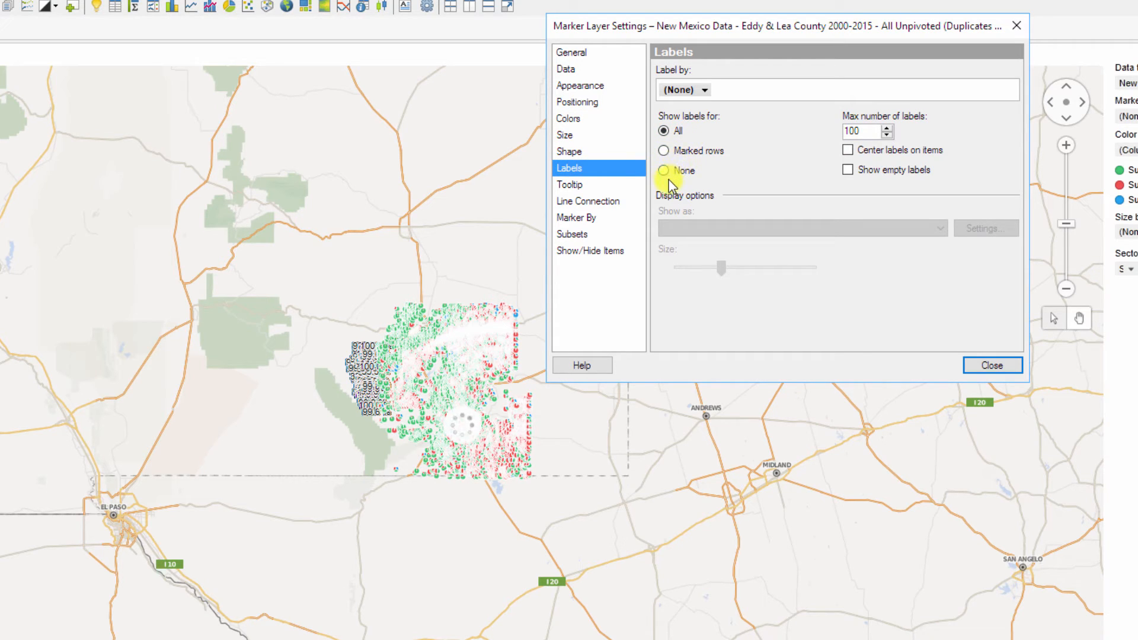
click(665, 152)
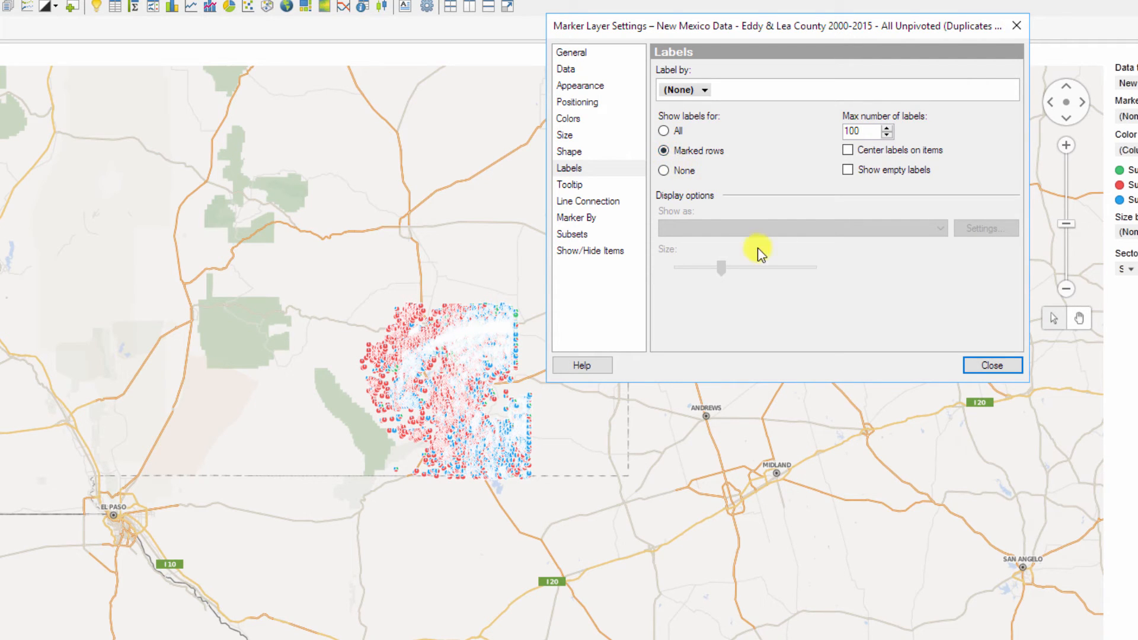
click(997, 368)
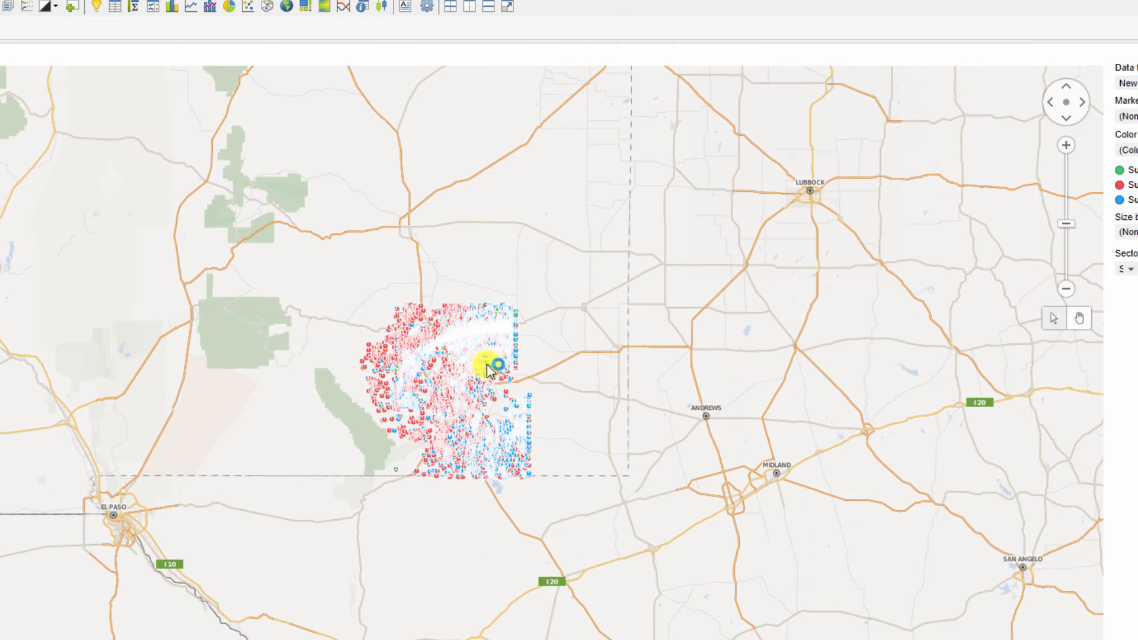
- Increase the marker size of the New Mexico Data layer slightly so the pies are easier to read
scroll(489, 364, up, 1)
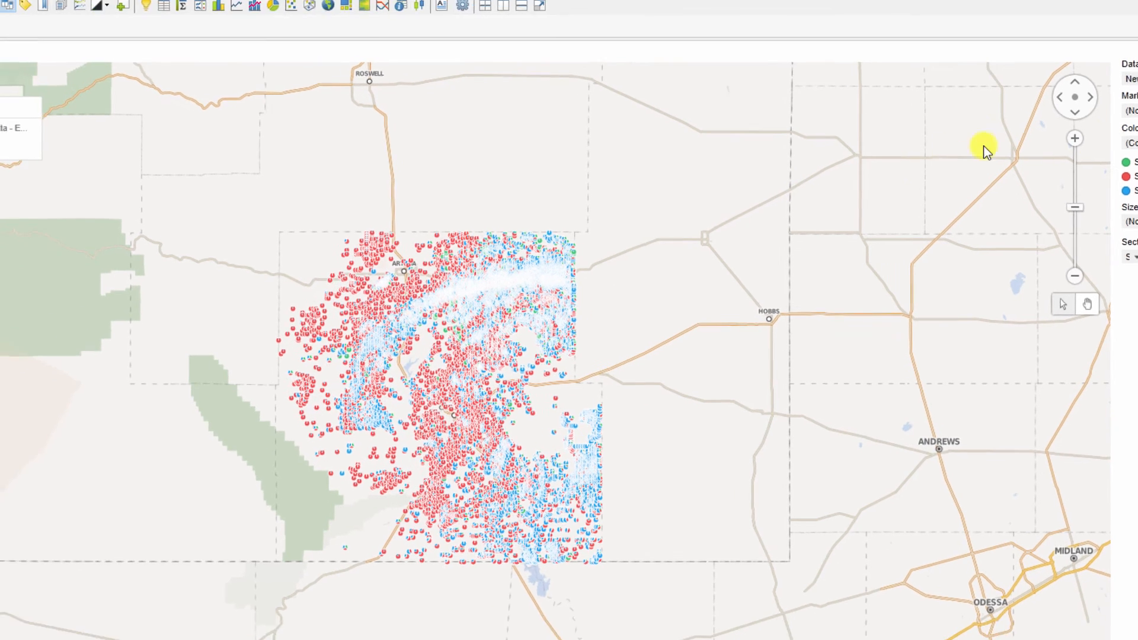
click(1075, 138)
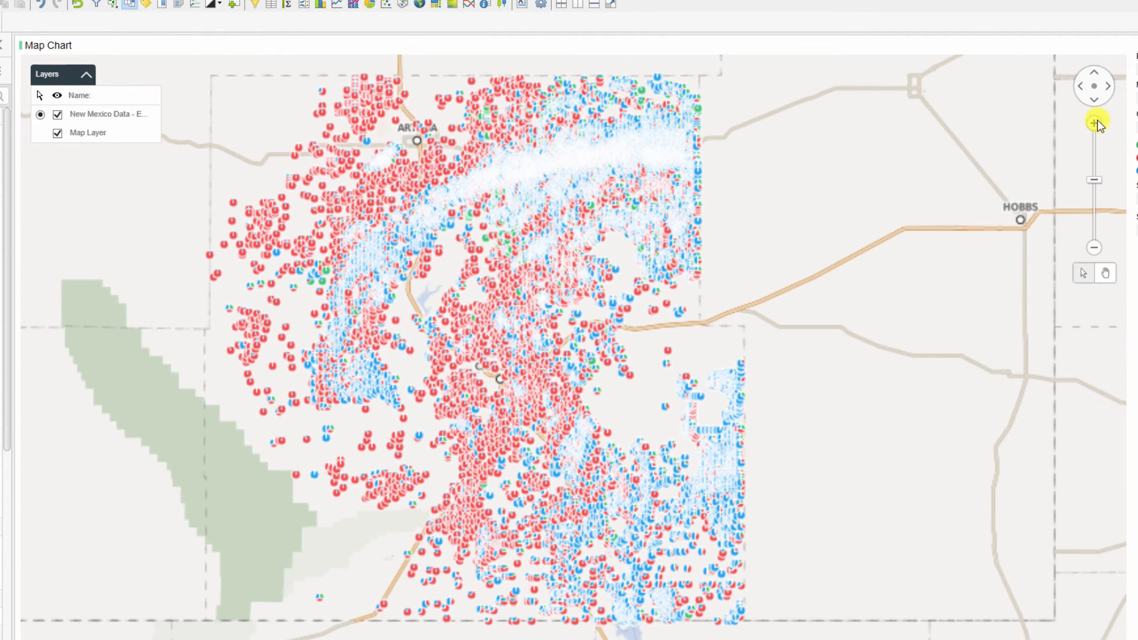
click(1096, 122)
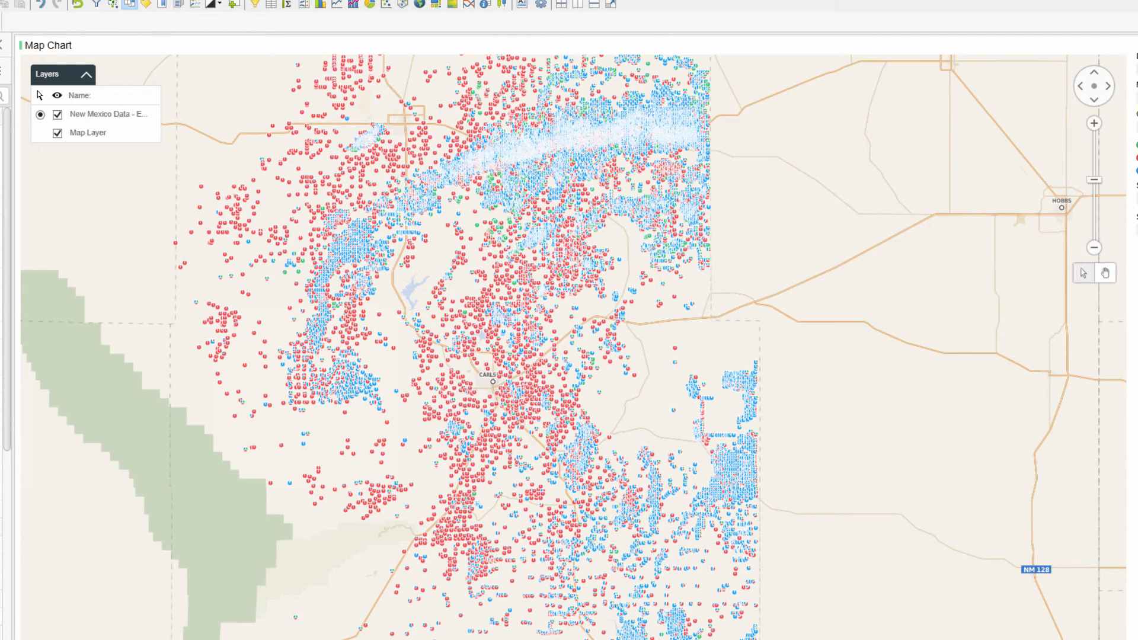
right_click(126, 123)
click(143, 126)
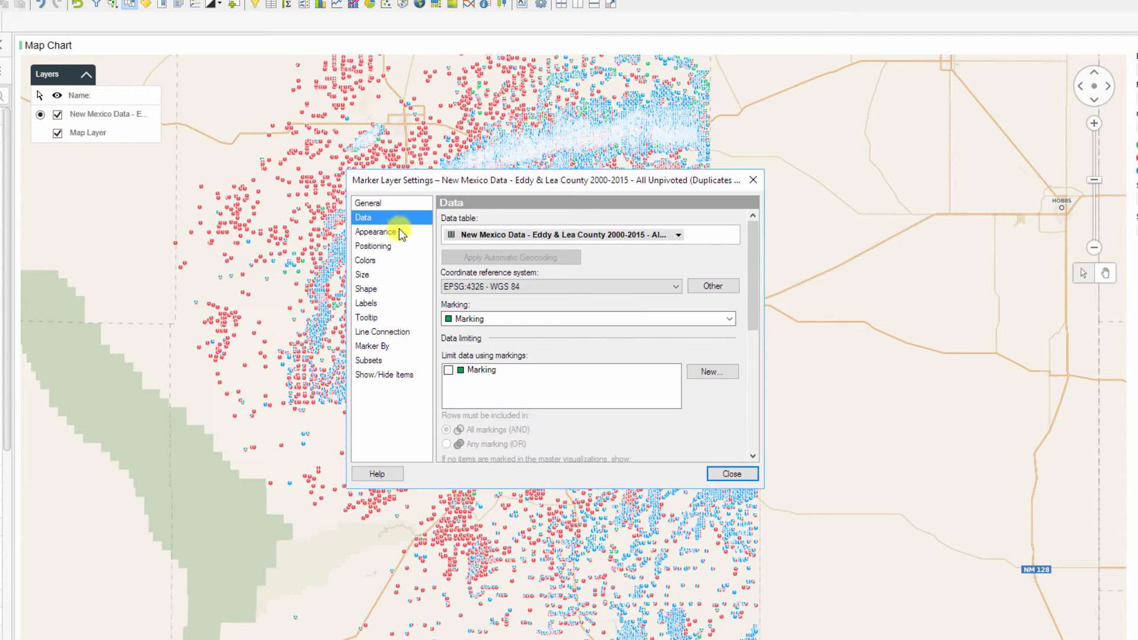
click(403, 270)
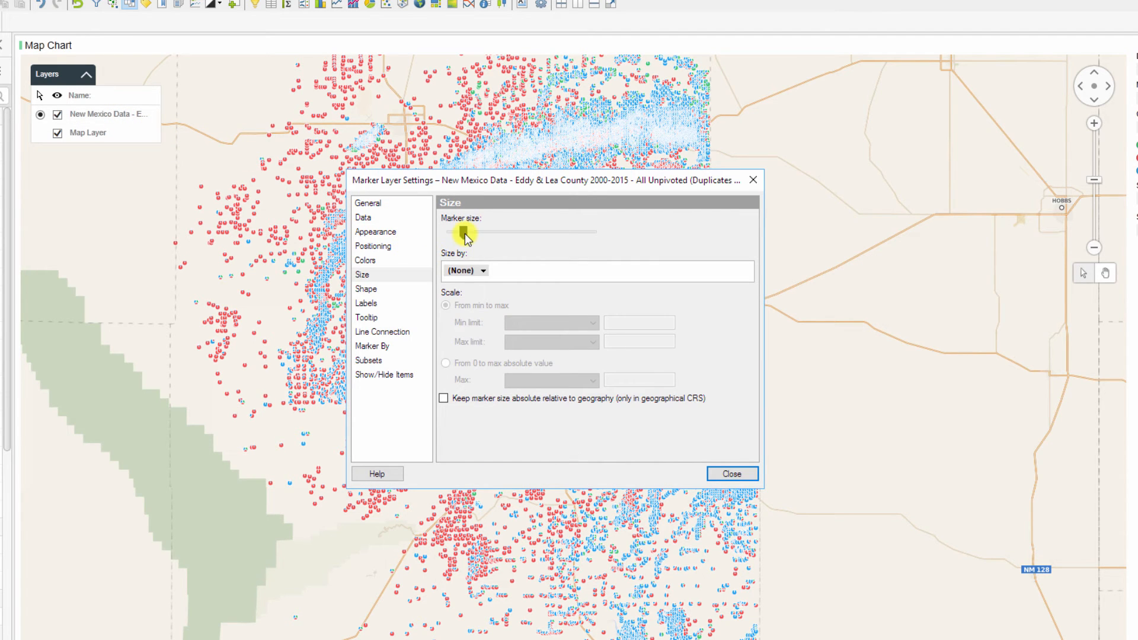
drag(468, 236, 478, 240)
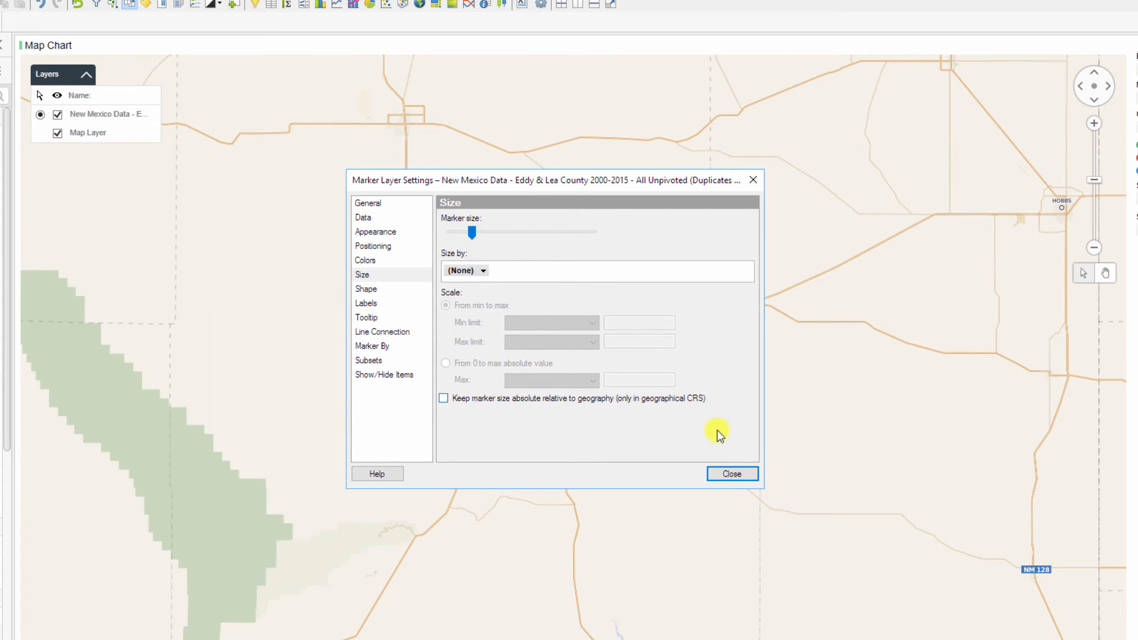
click(730, 471)
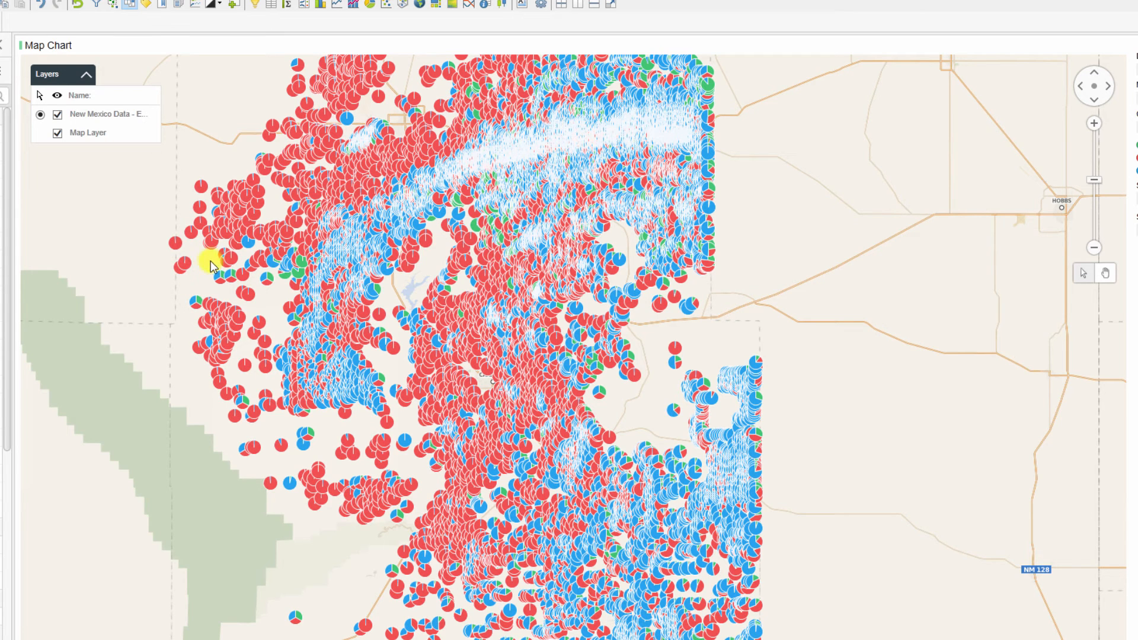
- Mark wells on the field's western edge, then the small group north of Hobbs Highway, and inspect their percentage labels up close
drag(143, 261, 215, 199)
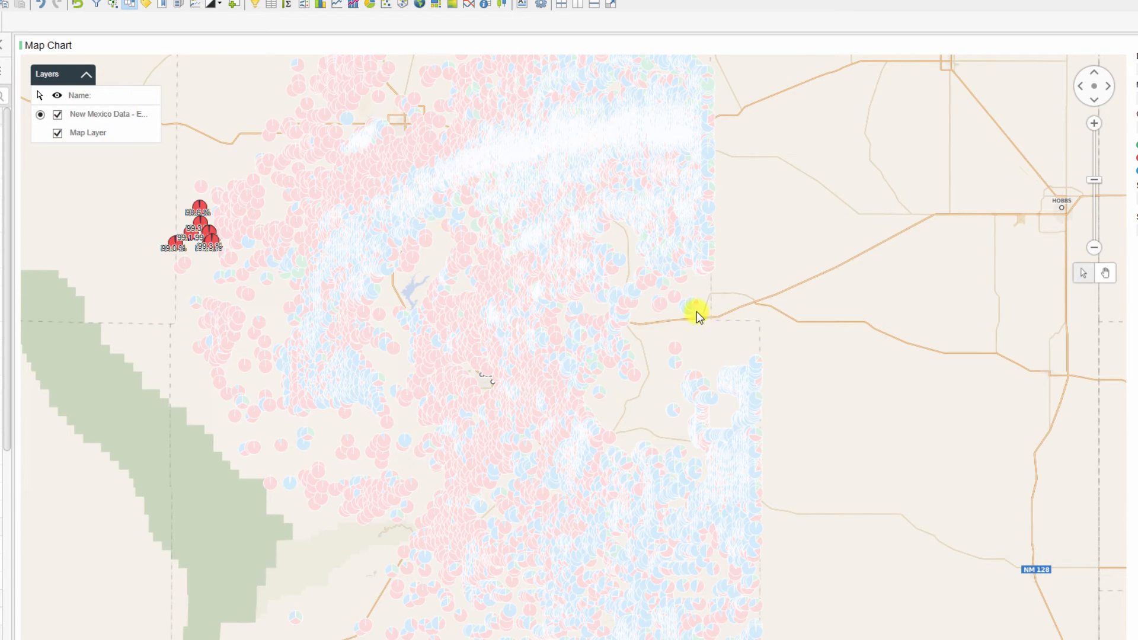
drag(681, 299, 676, 292)
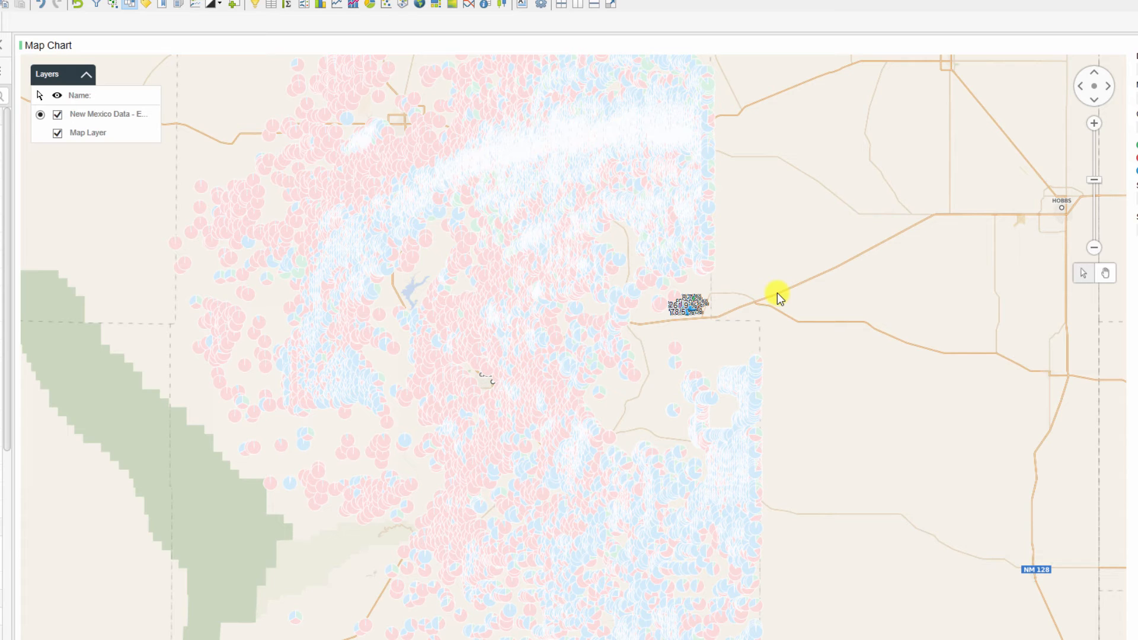
click(1096, 125)
click(1096, 124)
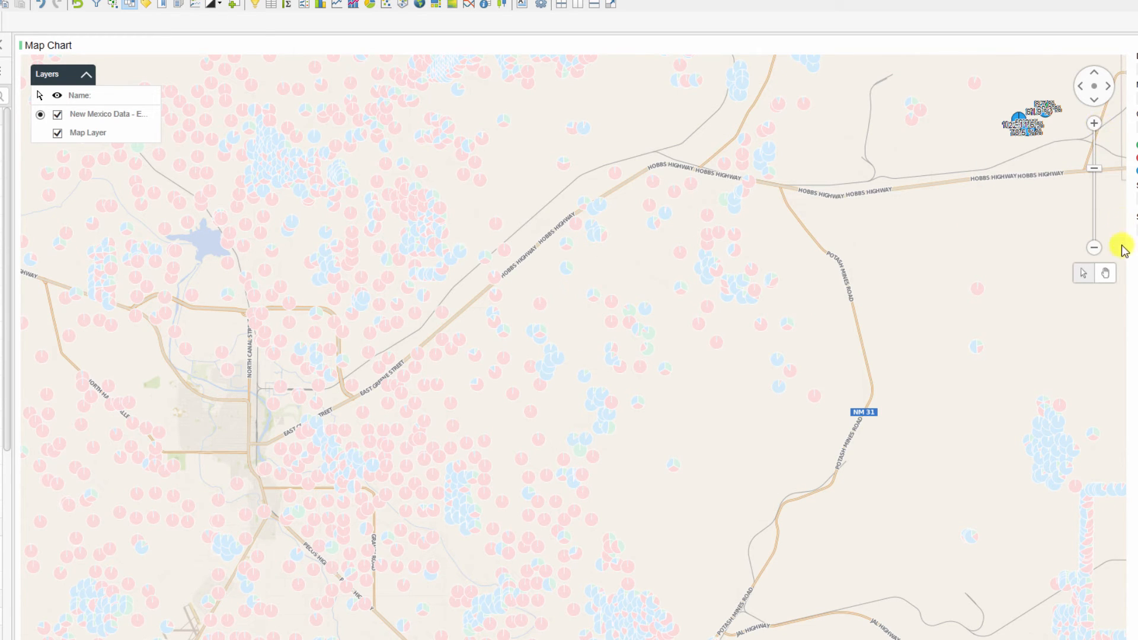
click(1104, 276)
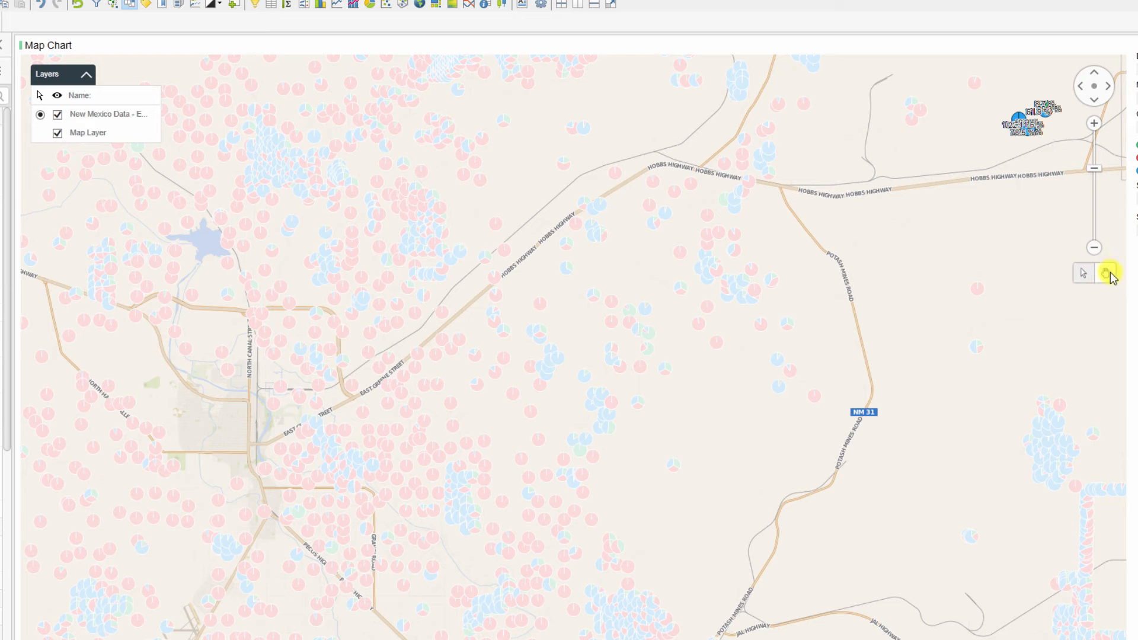
drag(1056, 156, 972, 231)
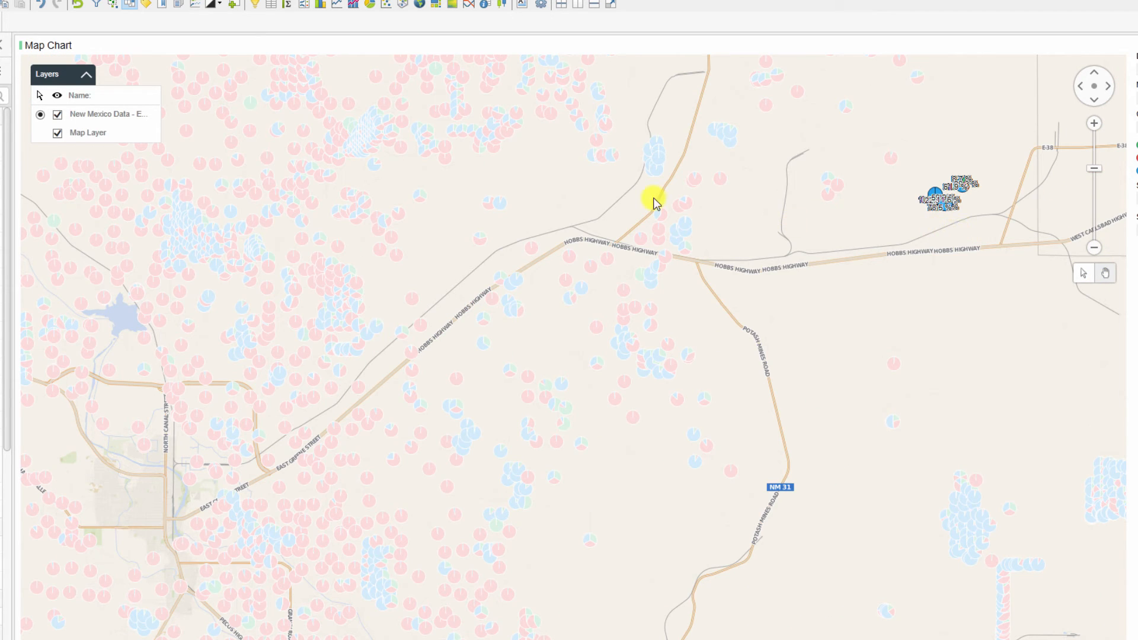
- Place the pie labels outside with the sector category included, and mark a single well north of Hobbs Highway to check them
right_click(101, 115)
click(142, 126)
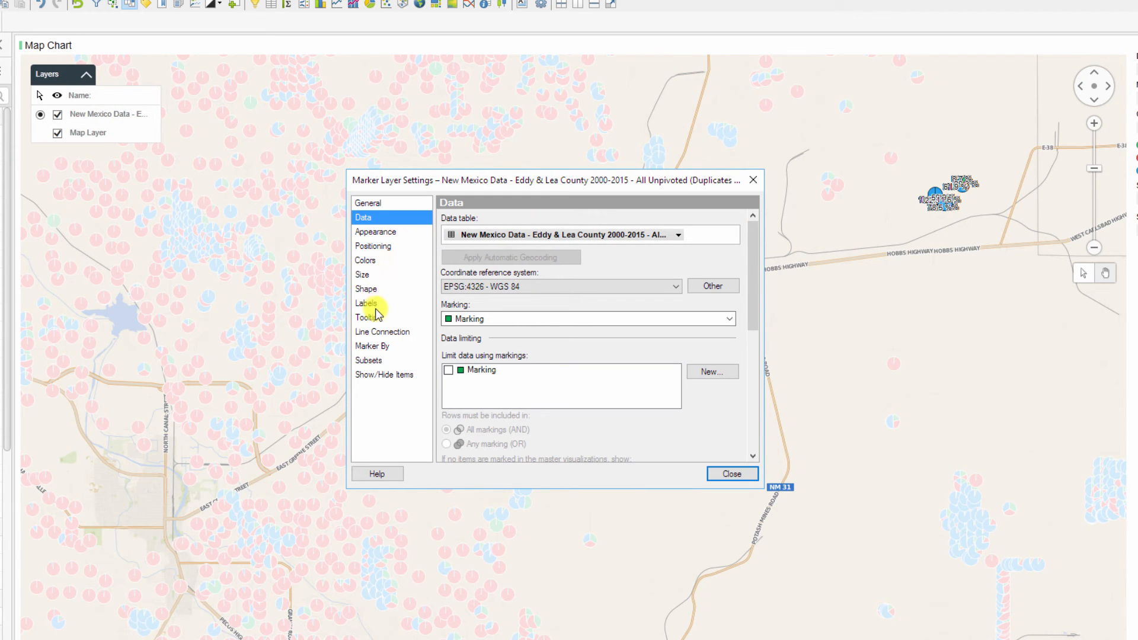
click(370, 290)
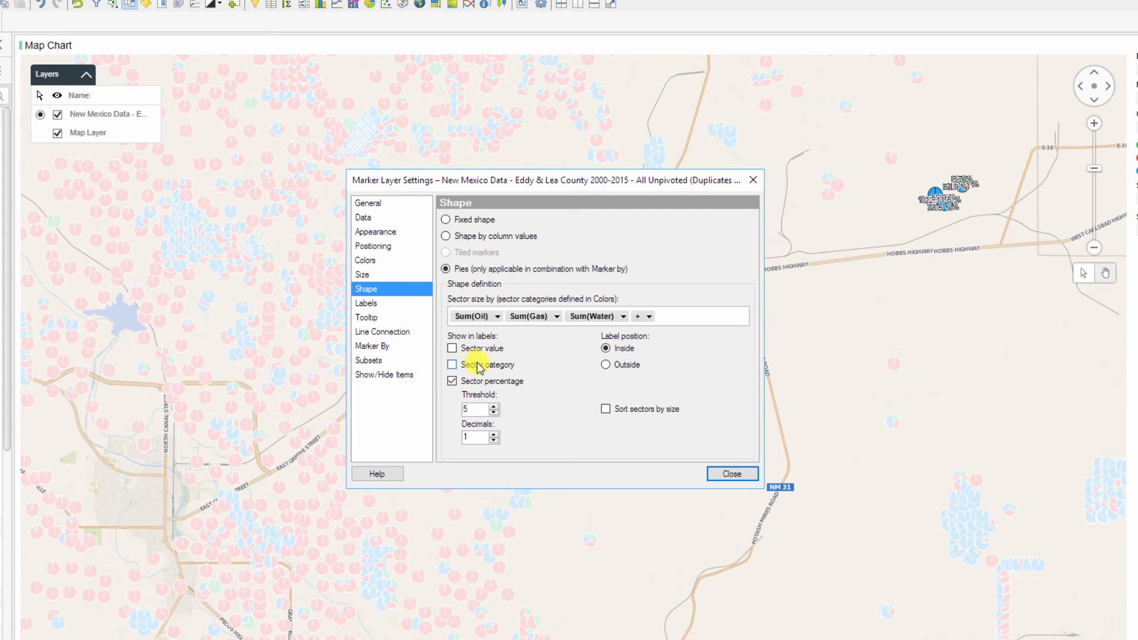
click(605, 367)
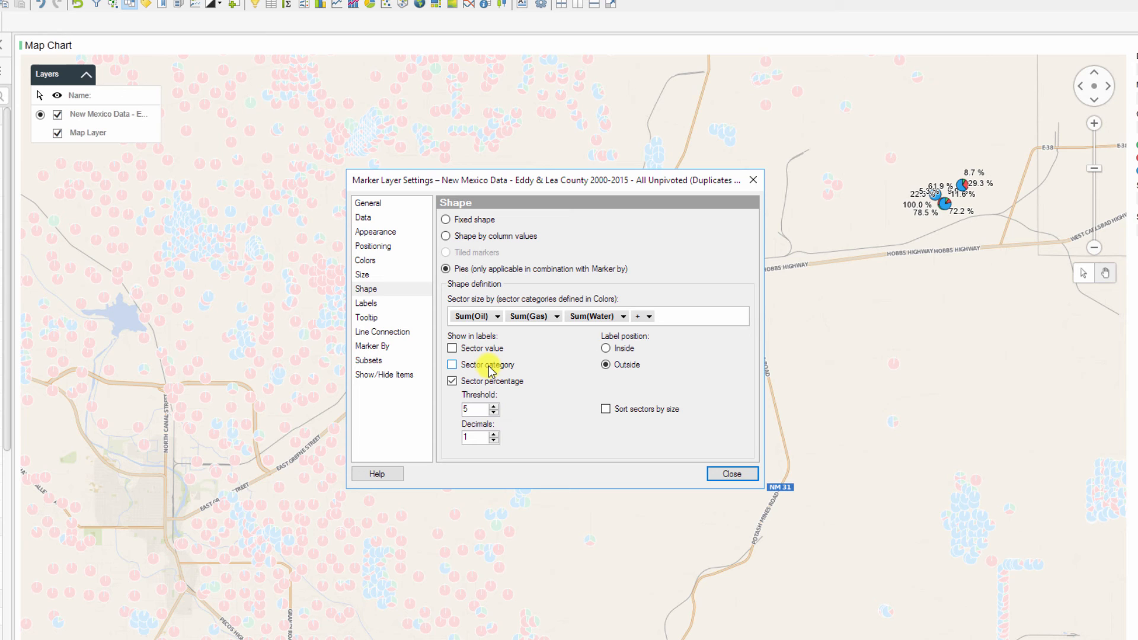
click(489, 369)
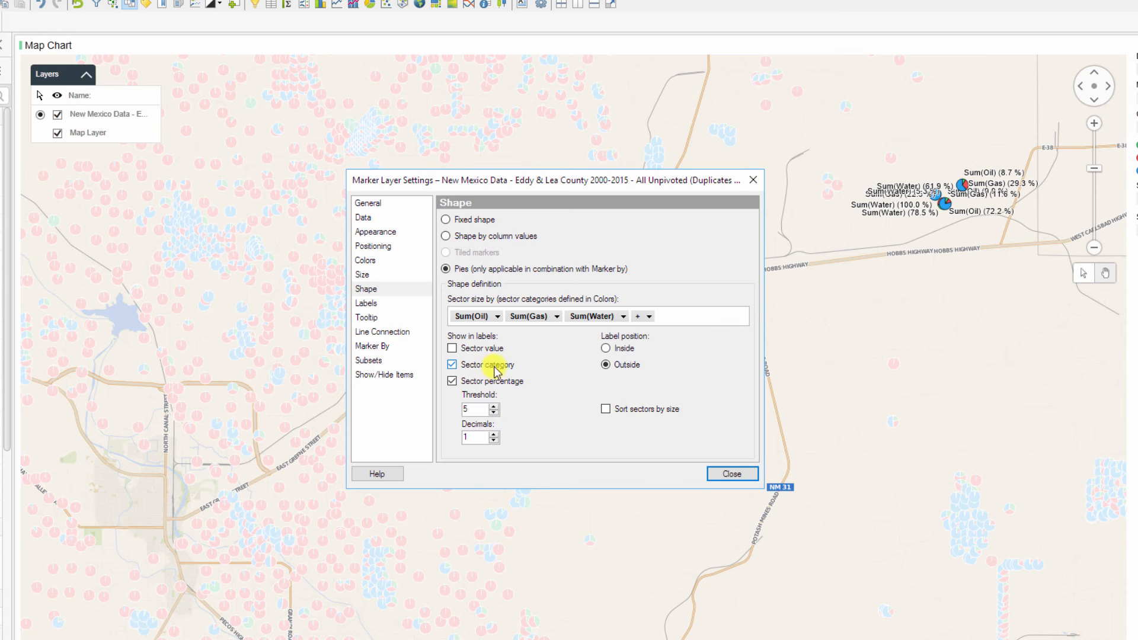
click(732, 474)
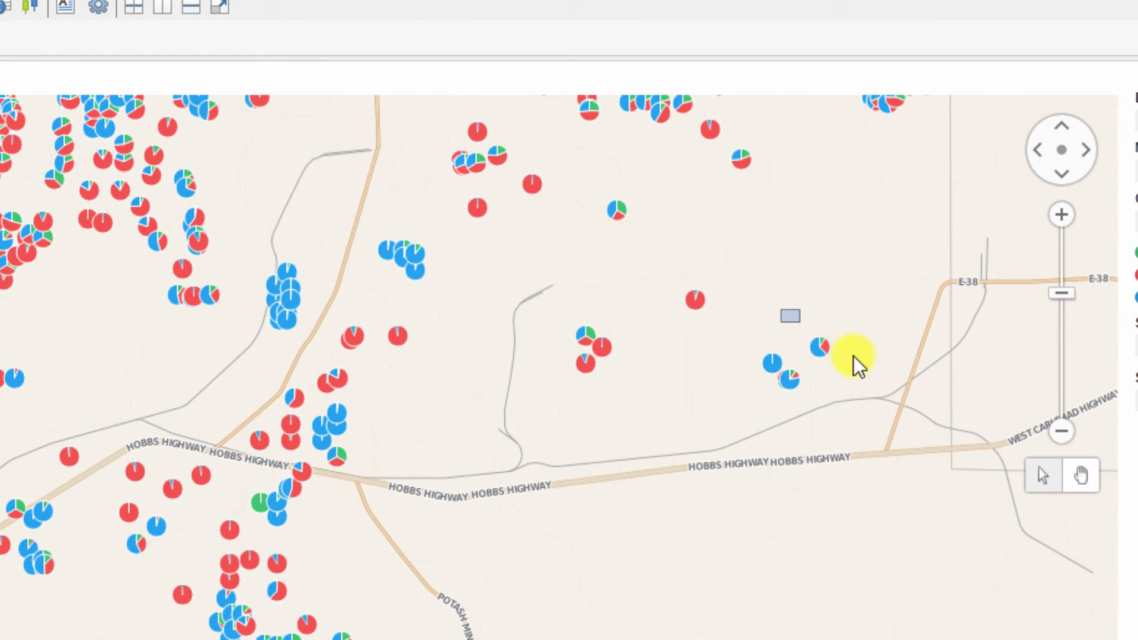
drag(854, 357, 860, 365)
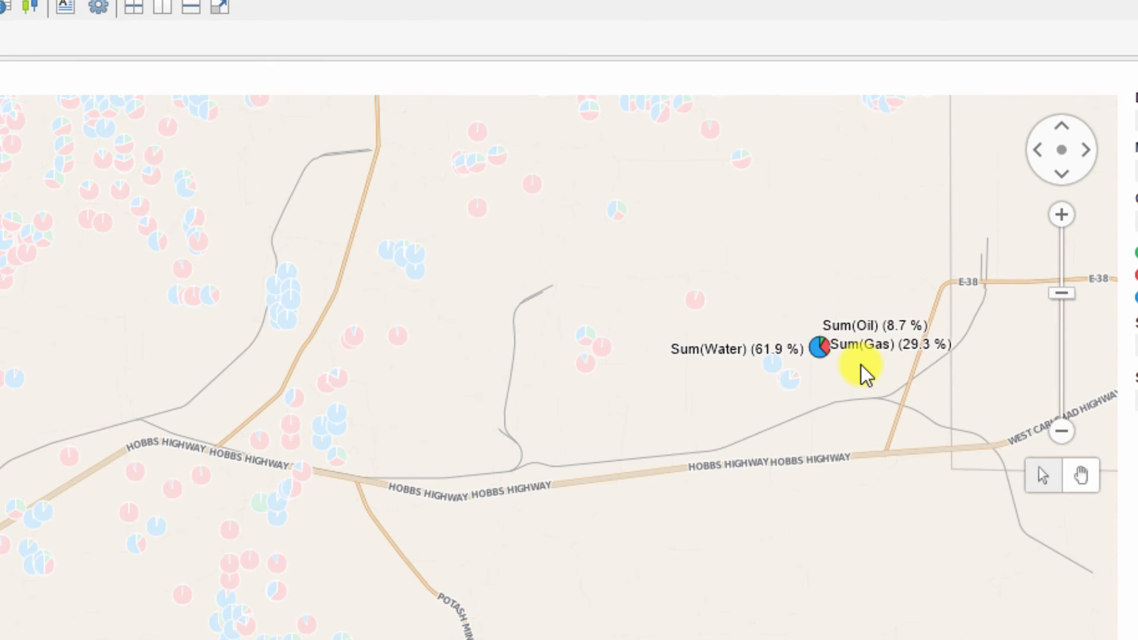